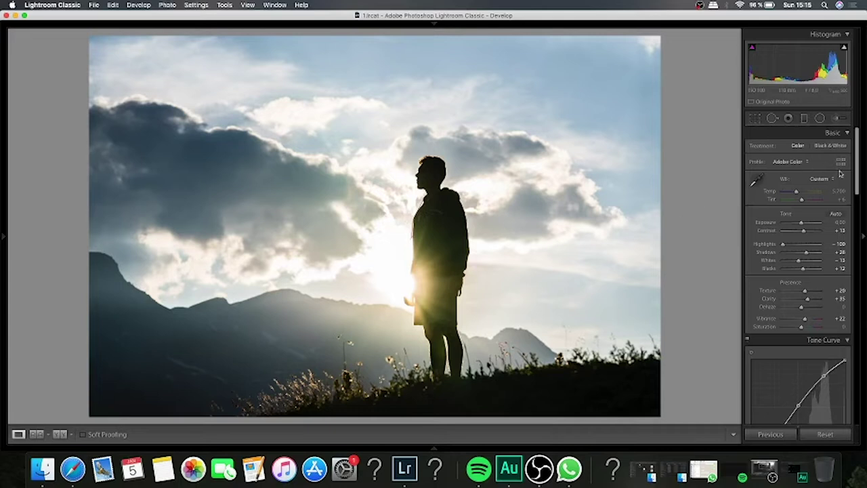
# Step: Compare the edit with the original in Before/After, then preview the finished warm grade
pyautogui.scroll(-2, 857, 192)
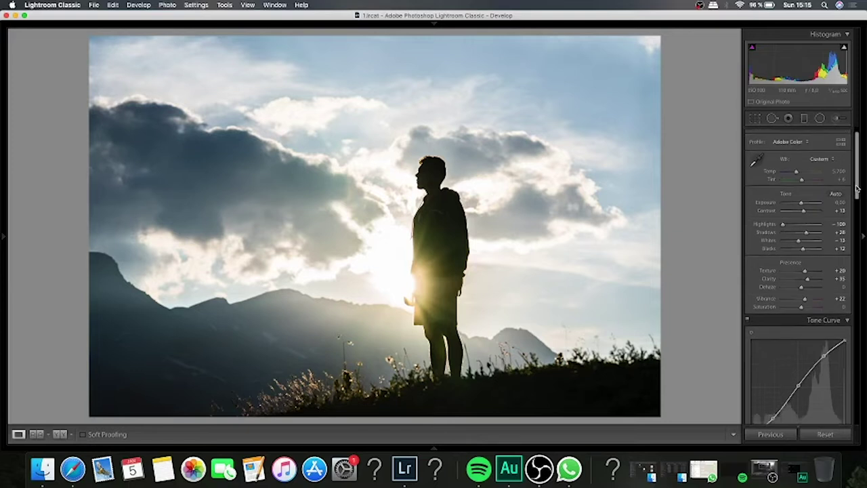
pyautogui.scroll(2, 855, 174)
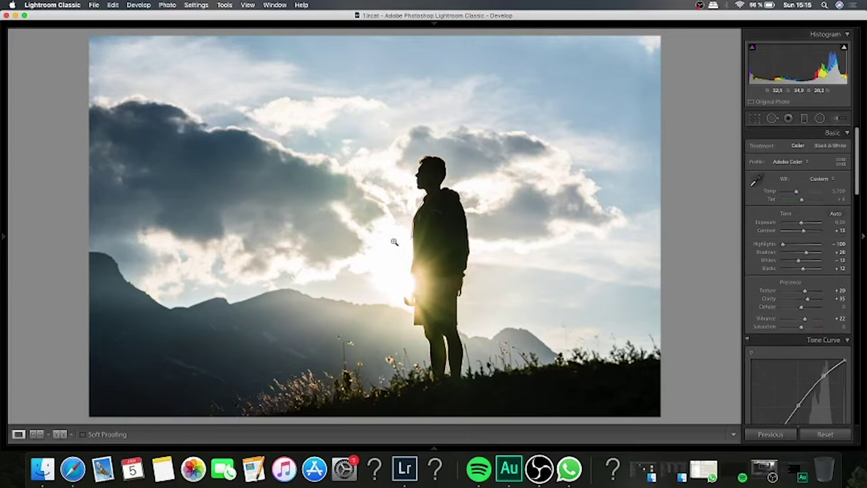
pyautogui.press('y')
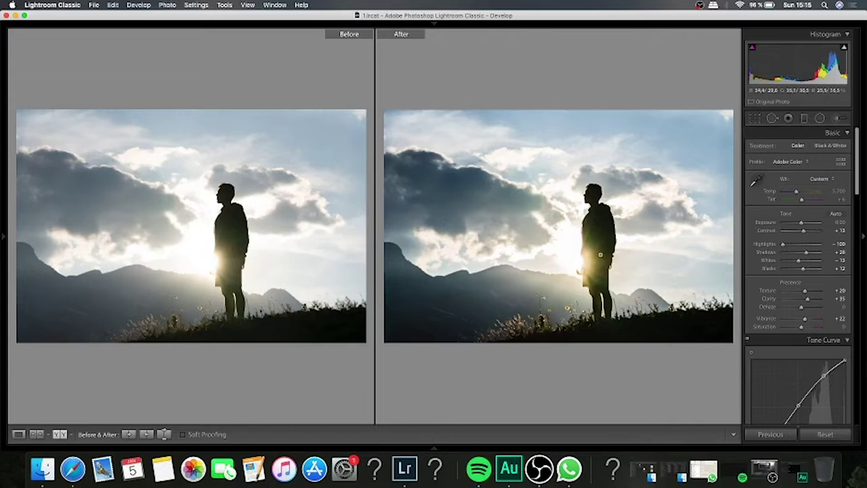
pyautogui.press('y')
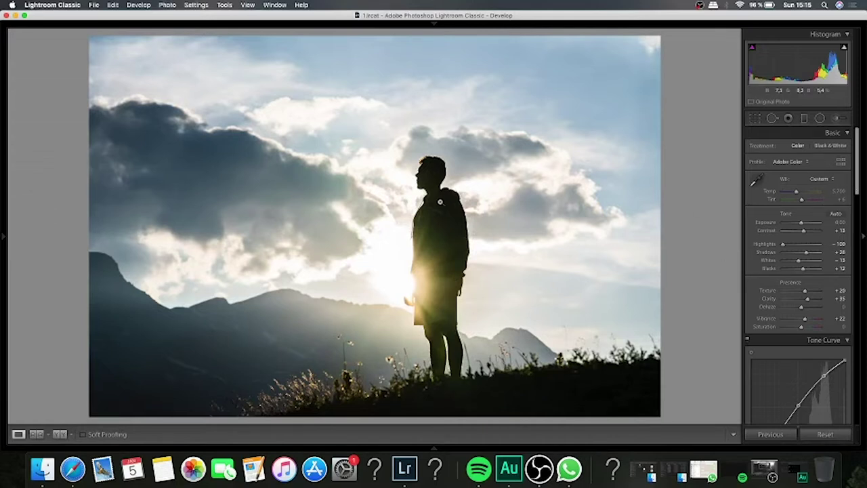
pyautogui.press('\\')
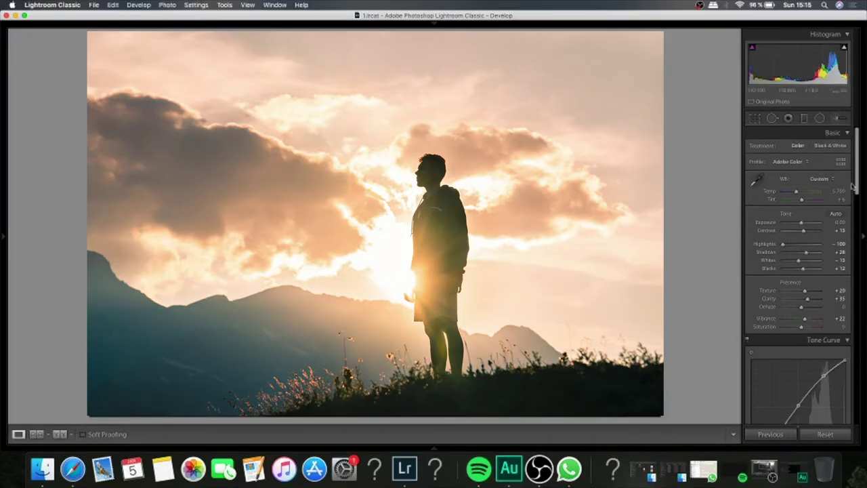
pyautogui.press('\\')
# Step: Bring the HSL/Color and Split Toning settings into view in the right panel
pyautogui.scroll(-2, 858, 188)
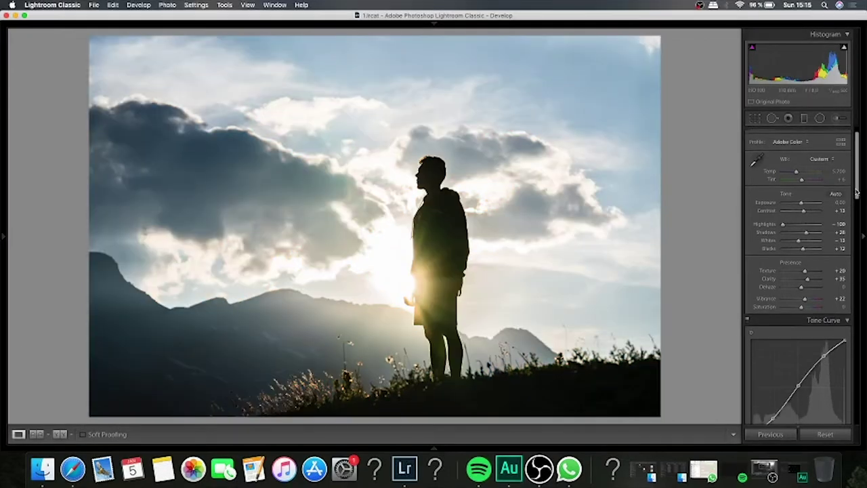
pyautogui.moveTo(859, 181); pyautogui.dragTo(860, 194)
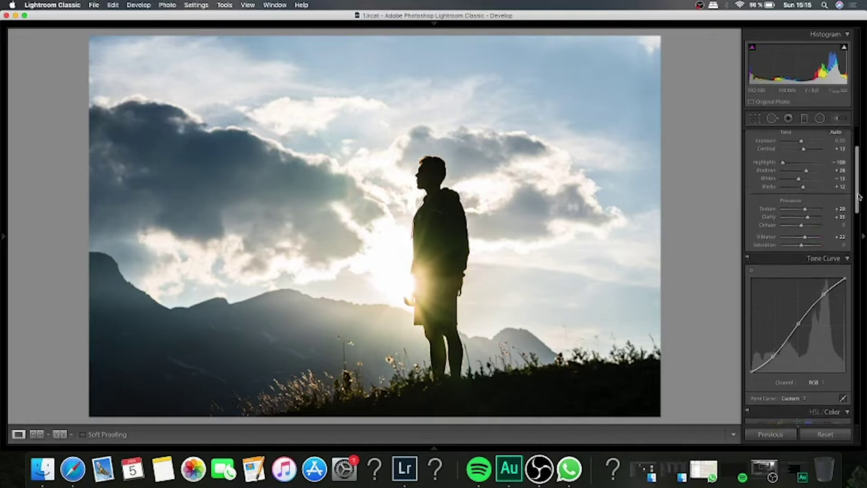
pyautogui.moveTo(858, 194); pyautogui.dragTo(858, 190)
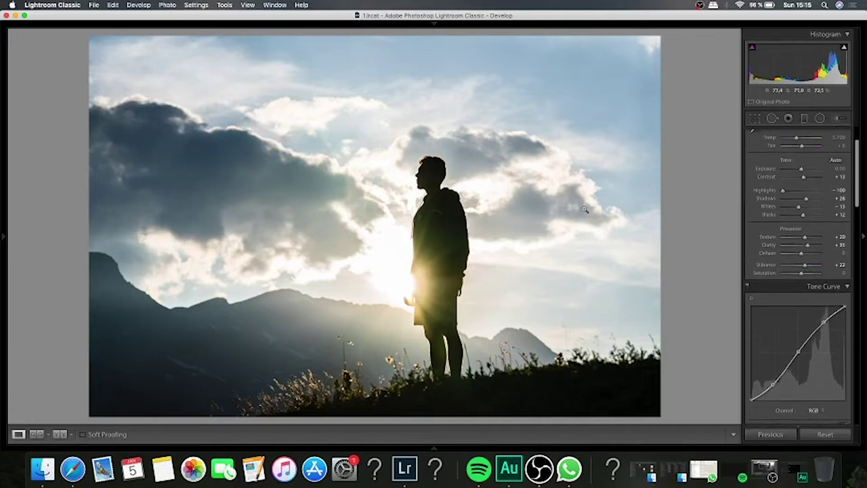
pyautogui.moveTo(859, 183); pyautogui.dragTo(862, 230)
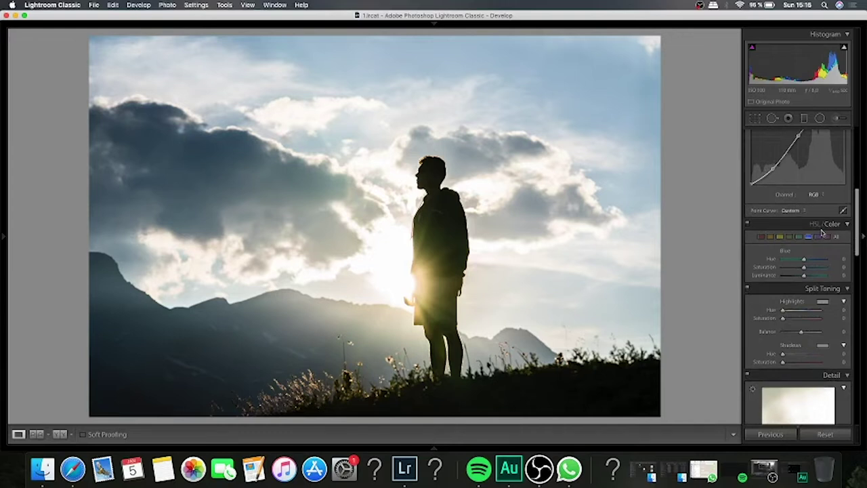
# Step: Switch HSL/Color to the Color view with per-colour hue, saturation and luminance sliders
pyautogui.click(815, 225)
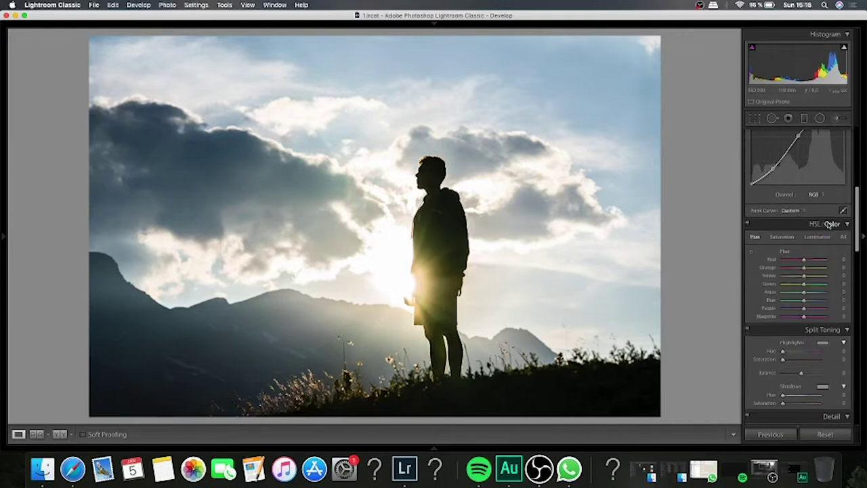
pyautogui.click(831, 224)
pyautogui.click(816, 225)
pyautogui.click(830, 225)
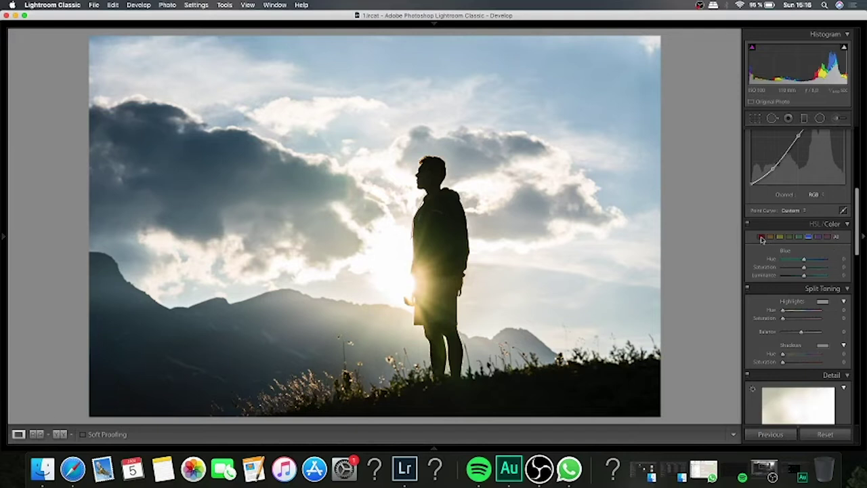
# Step: Select the Red range and shift its hue to a small negative value
pyautogui.click(780, 238)
pyautogui.click(809, 237)
pyautogui.click(828, 238)
pyautogui.click(761, 237)
pyautogui.moveTo(804, 261)
pyautogui.mouseDown()
pyautogui.moveTo(774, 271)
pyautogui.moveTo(842, 258)
pyautogui.moveTo(804, 271)
pyautogui.moveTo(796, 284)
pyautogui.moveTo(805, 271)
pyautogui.moveTo(719, 284)
pyautogui.mouseUp()
pyautogui.press('super+z')
pyautogui.press('super+z')
pyautogui.press('super+z')
# Step: Set Orange to hue -15, saturation about +8 and luminance about -3
pyautogui.click(771, 236)
pyautogui.moveTo(804, 261)
pyautogui.mouseDown()
pyautogui.moveTo(784, 262)
pyautogui.moveTo(826, 259)
pyautogui.mouseUp()
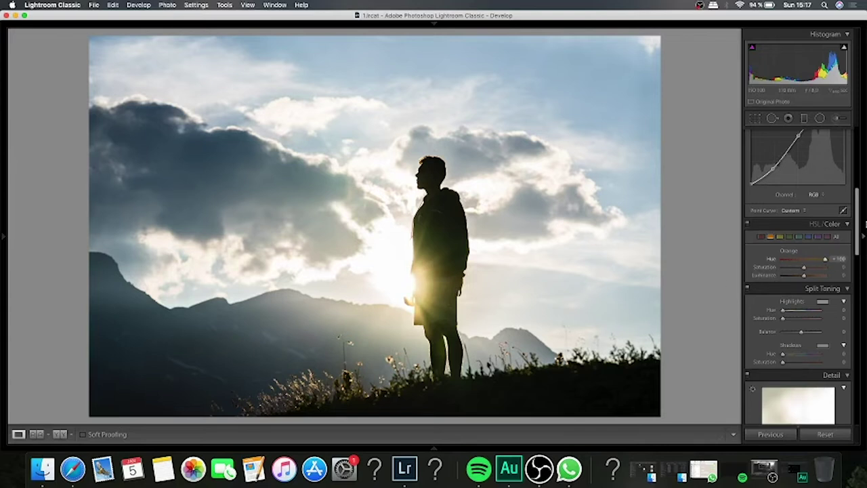
pyautogui.click(793, 258)
pyautogui.moveTo(794, 251)
pyautogui.mouseDown()
pyautogui.moveTo(805, 260)
pyautogui.moveTo(795, 264)
pyautogui.mouseUp()
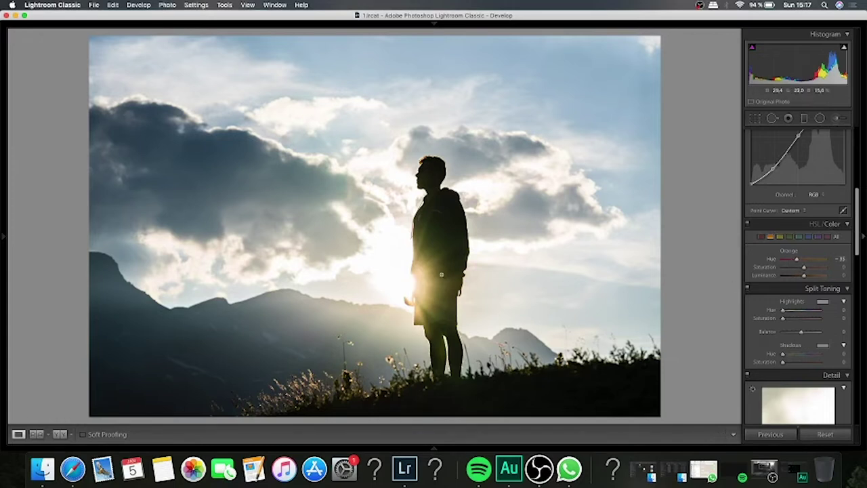
pyautogui.click(413, 288)
pyautogui.click(420, 278)
pyautogui.moveTo(804, 267); pyautogui.dragTo(810, 276)
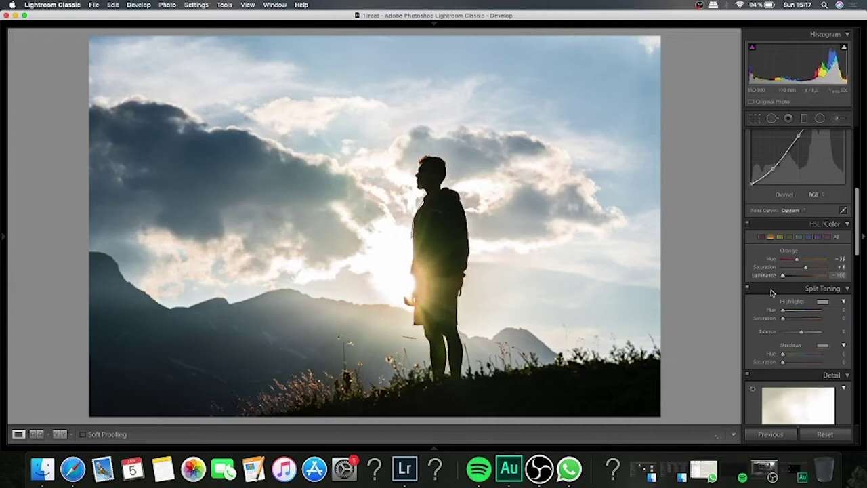
pyautogui.moveTo(811, 278); pyautogui.dragTo(748, 314)
pyautogui.moveTo(748, 314); pyautogui.dragTo(805, 301)
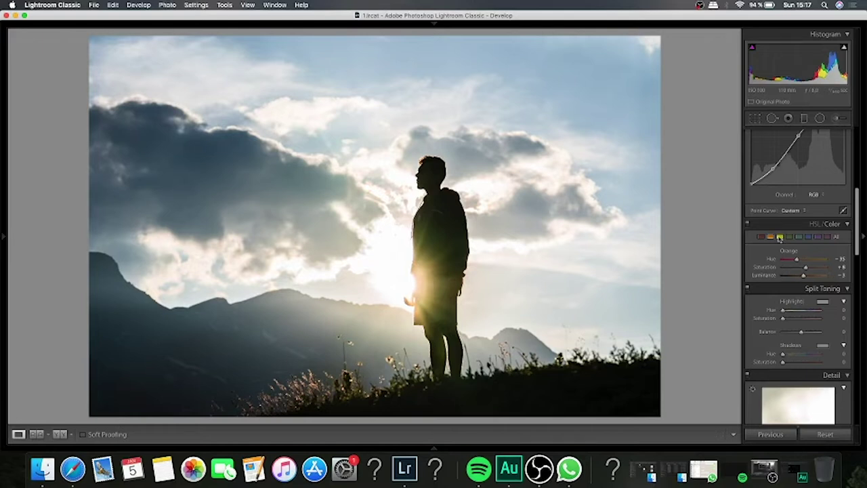
# Step: Shift Yellow toward orange, raise its saturation to about +30, and darken it slightly
pyautogui.click(780, 236)
pyautogui.moveTo(804, 260); pyautogui.dragTo(802, 270)
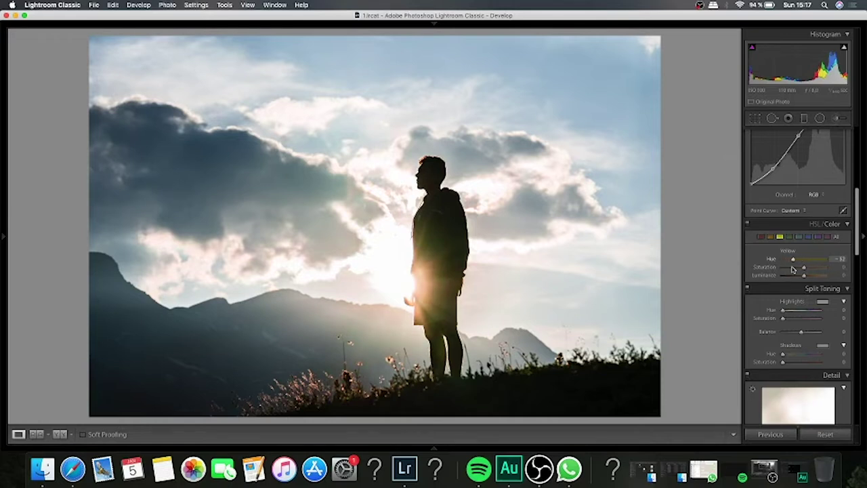
pyautogui.moveTo(803, 266); pyautogui.dragTo(801, 267)
pyautogui.moveTo(810, 270); pyautogui.dragTo(812, 271)
pyautogui.moveTo(805, 276)
pyautogui.mouseDown()
pyautogui.moveTo(793, 276)
pyautogui.moveTo(802, 279)
pyautogui.mouseUp()
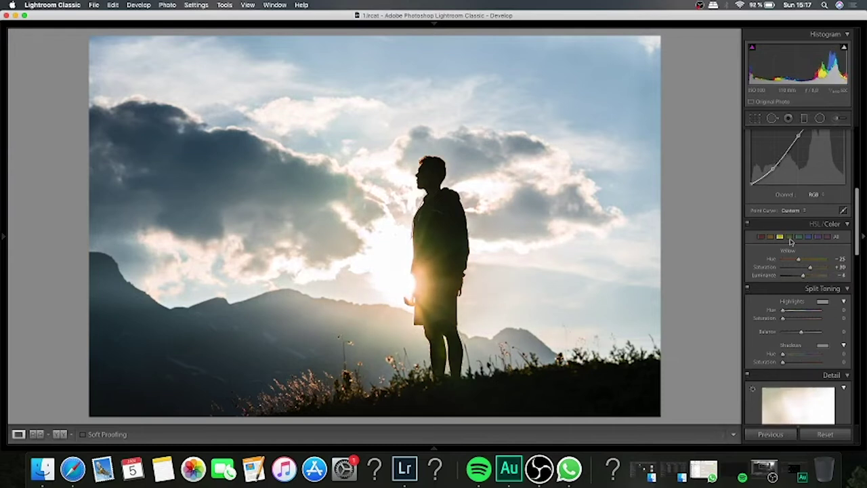
# Step: Shift the Green hue toward aqua (-81) and brighten its luminance to +37
pyautogui.click(790, 237)
pyautogui.moveTo(803, 260); pyautogui.dragTo(833, 263)
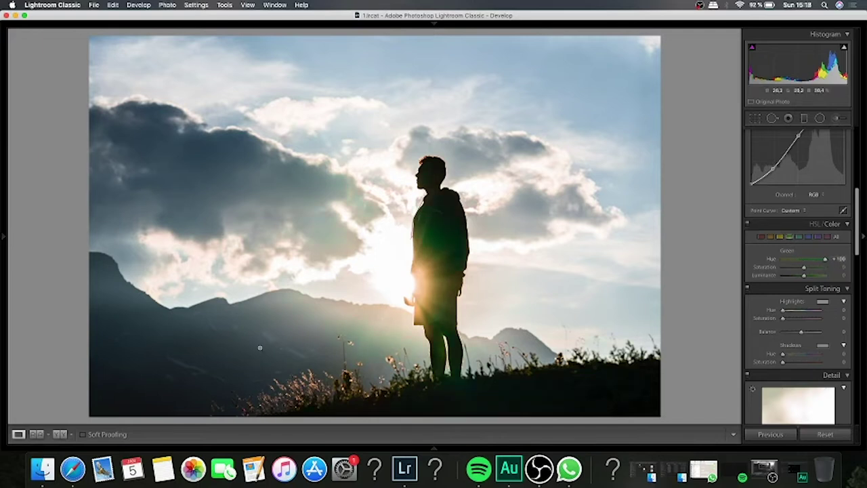
pyautogui.moveTo(824, 260)
pyautogui.mouseDown()
pyautogui.moveTo(777, 278)
pyautogui.moveTo(806, 271)
pyautogui.moveTo(801, 275)
pyautogui.moveTo(812, 285)
pyautogui.mouseUp()
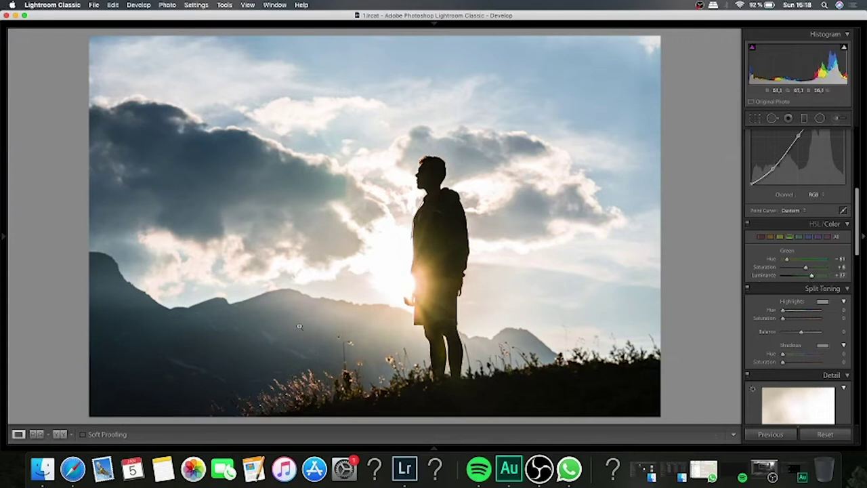
# Step: Set Aqua hue to +38 and saturation to -29 to mute the teal clouds
pyautogui.click(799, 236)
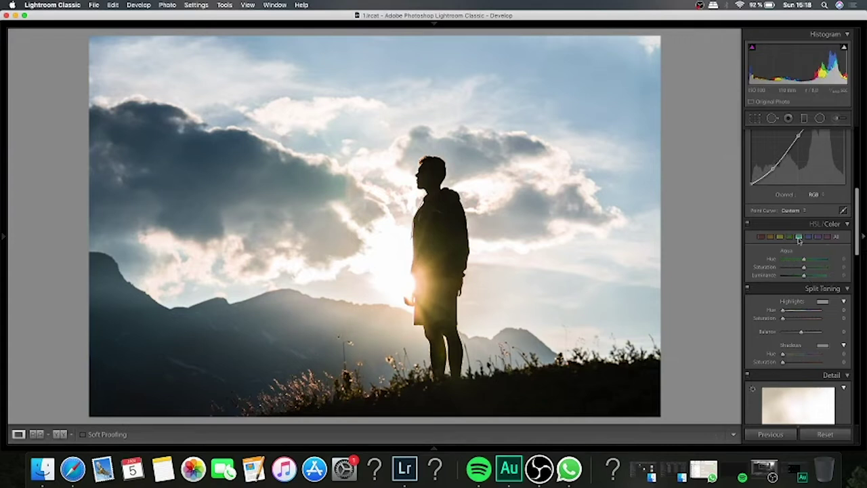
pyautogui.moveTo(805, 262)
pyautogui.mouseDown()
pyautogui.moveTo(854, 269)
pyautogui.moveTo(750, 288)
pyautogui.moveTo(800, 278)
pyautogui.moveTo(734, 280)
pyautogui.moveTo(802, 265)
pyautogui.moveTo(838, 270)
pyautogui.mouseUp()
pyautogui.moveTo(838, 271)
pyautogui.mouseDown()
pyautogui.moveTo(814, 266)
pyautogui.moveTo(837, 270)
pyautogui.mouseUp()
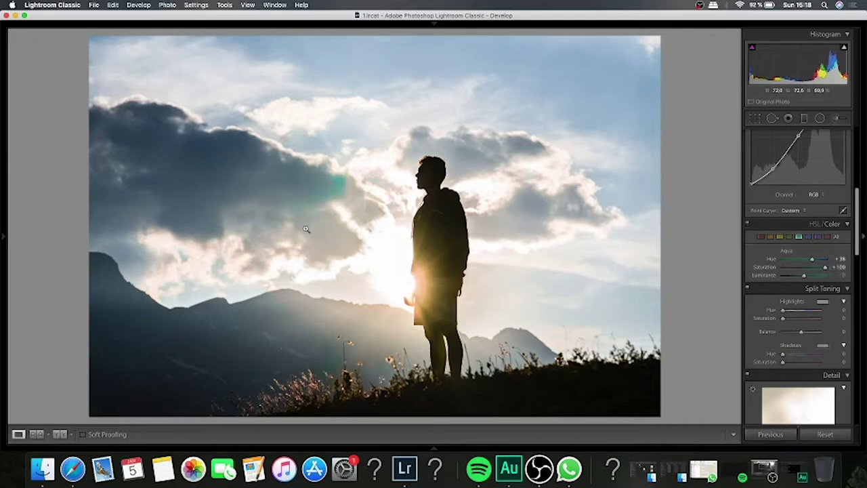
pyautogui.moveTo(825, 268)
pyautogui.mouseDown()
pyautogui.moveTo(789, 276)
pyautogui.moveTo(817, 291)
pyautogui.moveTo(806, 290)
pyautogui.mouseUp()
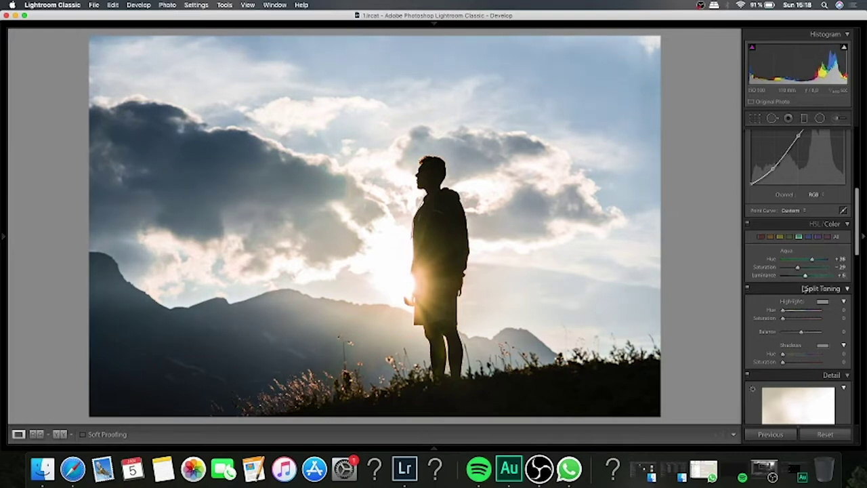
# Step: Give Blue a +17 hue shift with reduced saturation and slightly brighter luminance
pyautogui.click(808, 237)
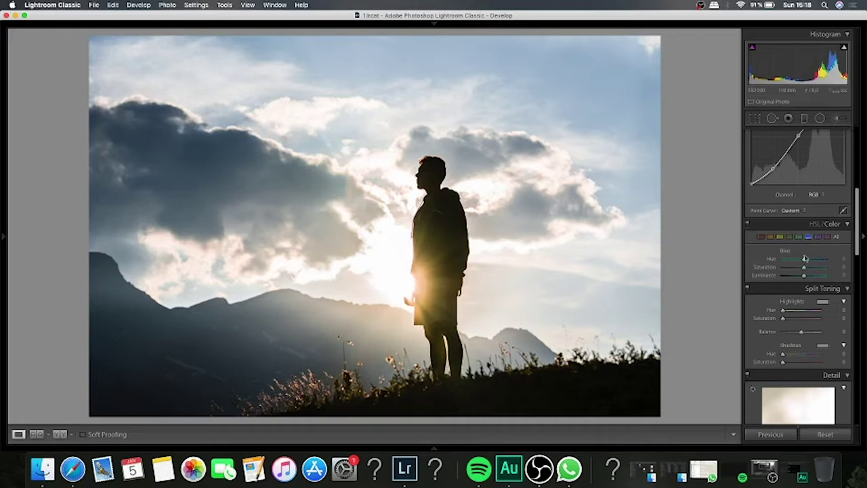
pyautogui.moveTo(805, 262)
pyautogui.mouseDown()
pyautogui.moveTo(720, 274)
pyautogui.moveTo(866, 270)
pyautogui.moveTo(807, 269)
pyautogui.mouseUp()
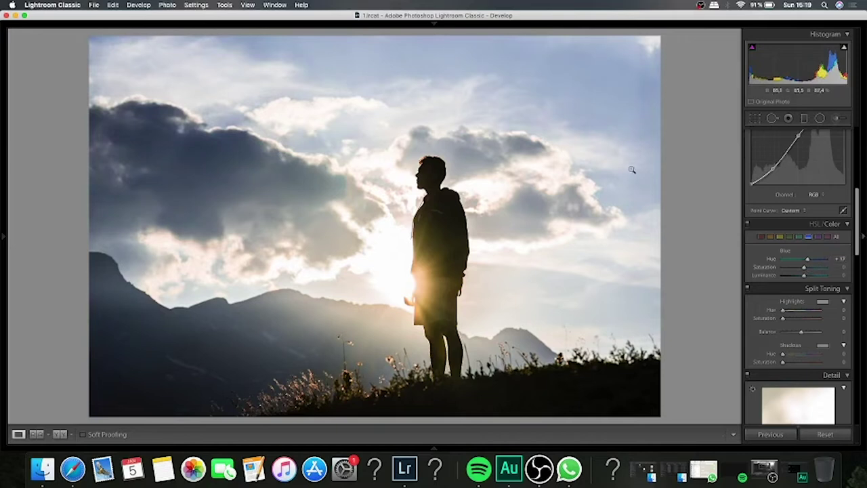
pyautogui.moveTo(804, 269)
pyautogui.mouseDown()
pyautogui.moveTo(789, 268)
pyautogui.moveTo(802, 274)
pyautogui.mouseUp()
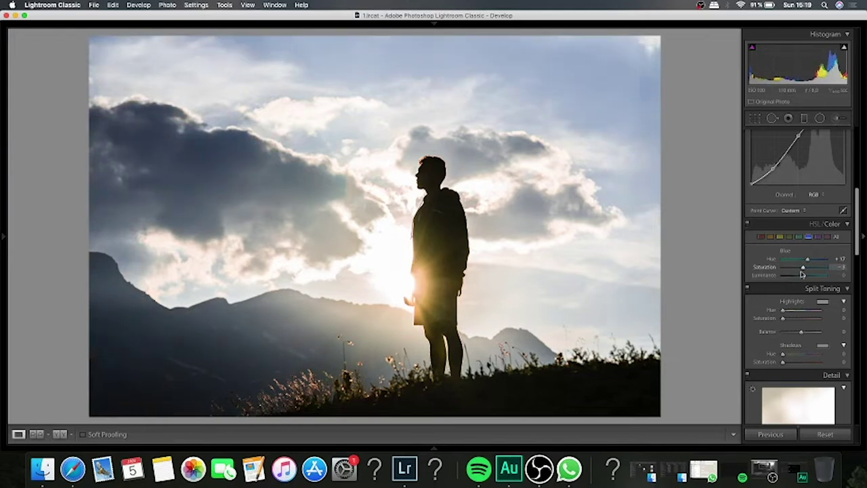
pyautogui.moveTo(803, 274); pyautogui.dragTo(802, 279)
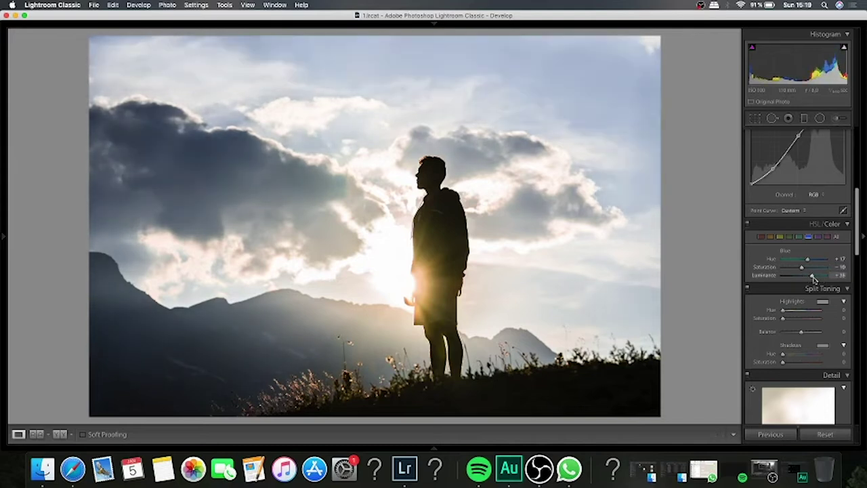
pyautogui.moveTo(801, 279); pyautogui.dragTo(804, 280)
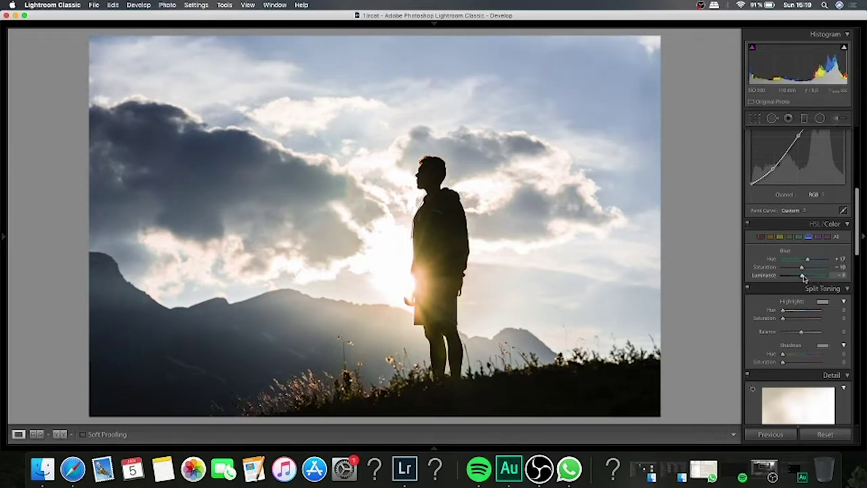
# Step: Check the Magenta and Purple ranges, then move down to the Split Toning settings
pyautogui.click(818, 236)
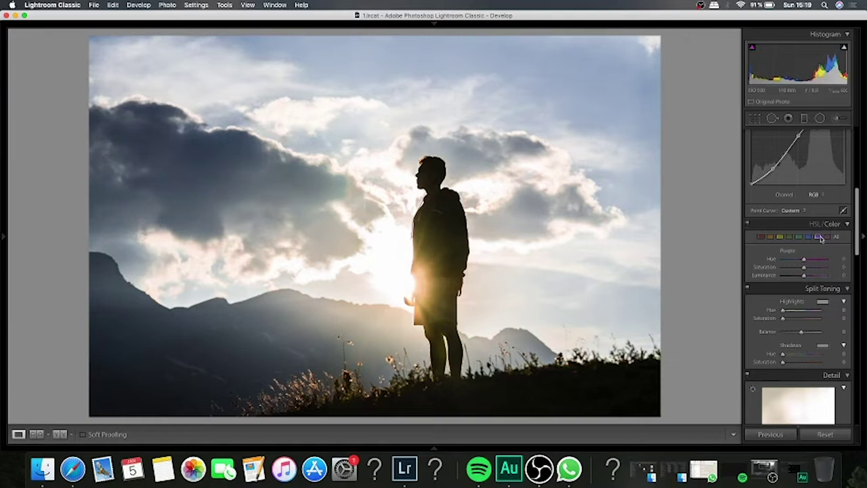
pyautogui.click(818, 236)
pyautogui.moveTo(859, 227); pyautogui.dragTo(860, 241)
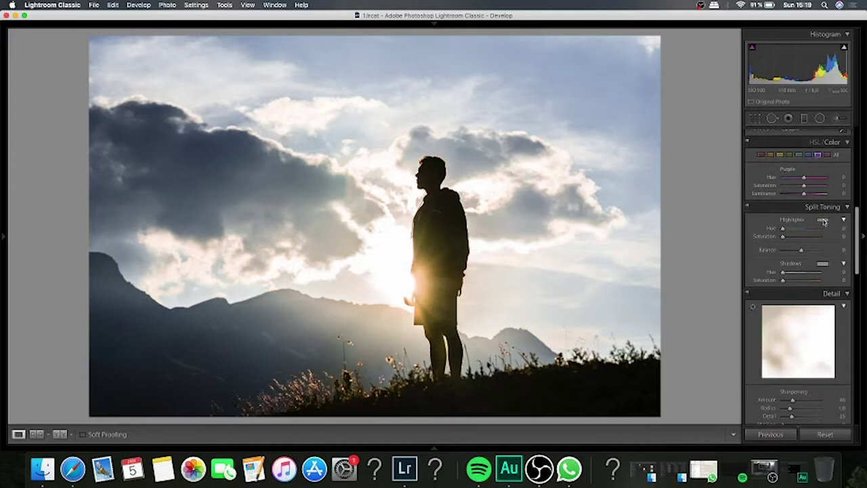
# Step: Tint the split-toning highlights warm at hue 33, saturation 23
pyautogui.click(823, 221)
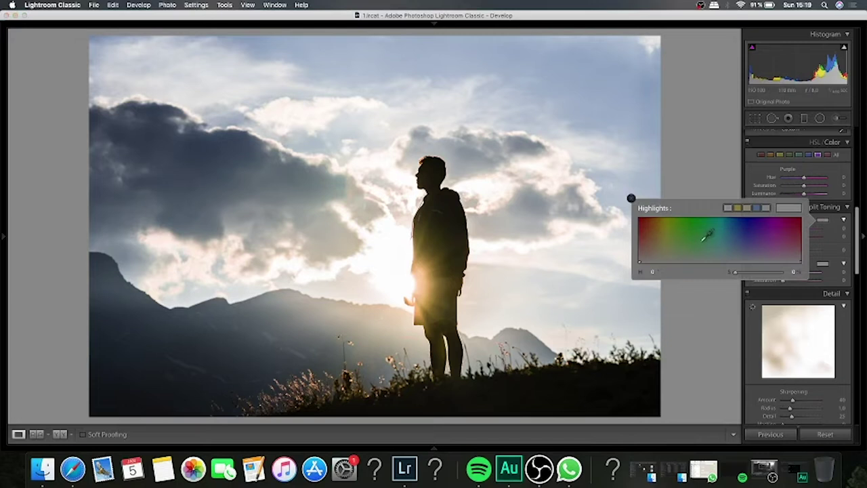
pyautogui.click(655, 241)
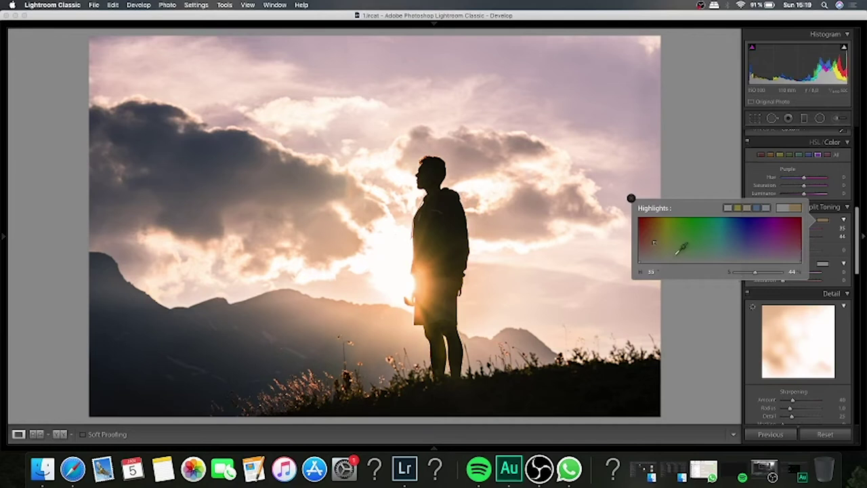
pyautogui.click(665, 243)
pyautogui.moveTo(663, 242)
pyautogui.mouseDown()
pyautogui.moveTo(649, 241)
pyautogui.moveTo(670, 241)
pyautogui.moveTo(659, 241)
pyautogui.mouseUp()
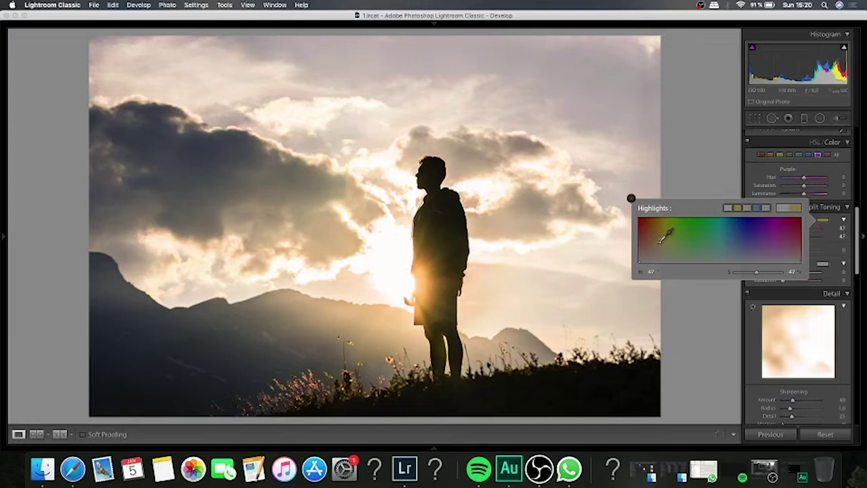
pyautogui.moveTo(660, 240); pyautogui.dragTo(654, 246)
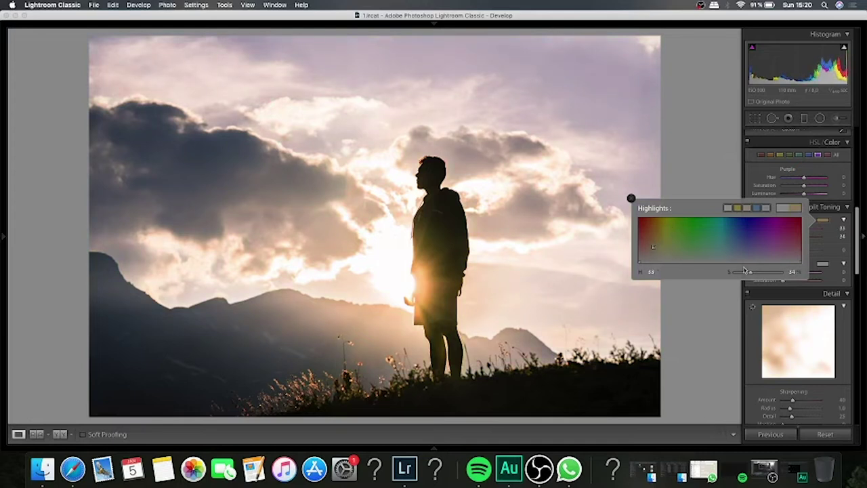
pyautogui.moveTo(751, 274)
pyautogui.mouseDown()
pyautogui.moveTo(732, 275)
pyautogui.moveTo(746, 275)
pyautogui.mouseUp()
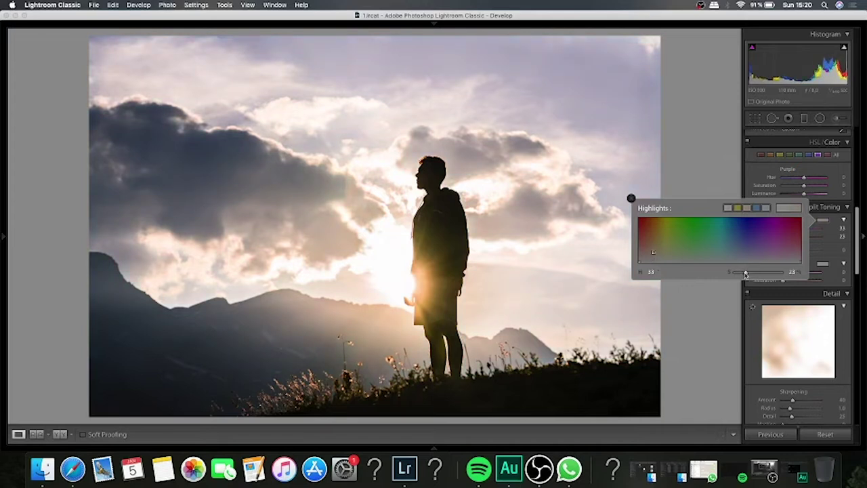
pyautogui.click(709, 161)
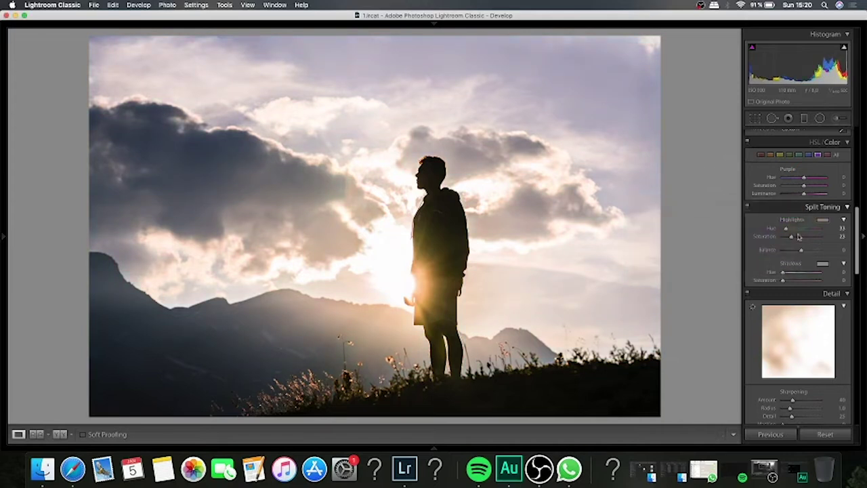
# Step: Tint the split-toning shadows cool blue at hue 213, saturation 12
pyautogui.click(821, 263)
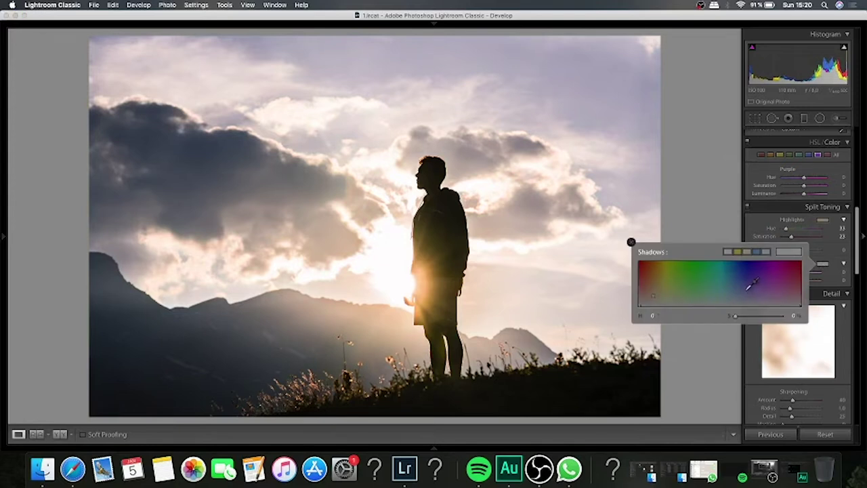
pyautogui.click(746, 288)
pyautogui.moveTo(746, 288)
pyautogui.mouseDown()
pyautogui.moveTo(732, 290)
pyautogui.moveTo(733, 317)
pyautogui.moveTo(742, 317)
pyautogui.mouseUp()
pyautogui.click(688, 206)
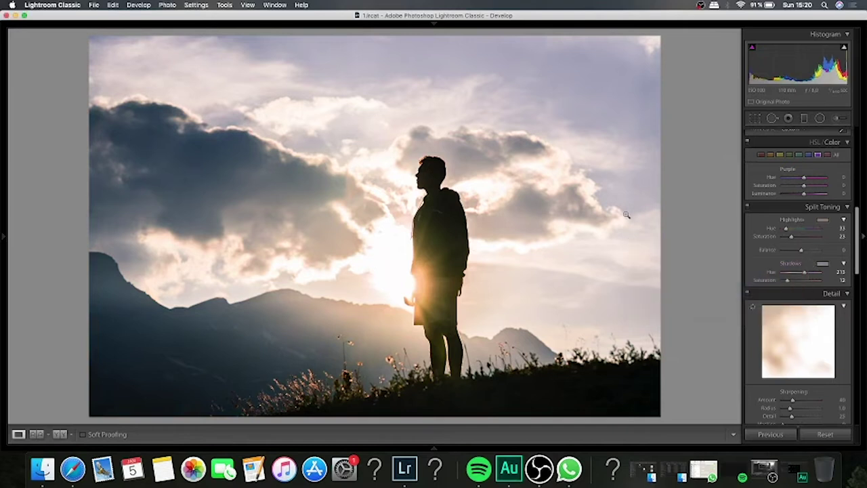
# Step: Check the grade in Before/After, then nudge the Blue hue back to about zero
pyautogui.press('y')
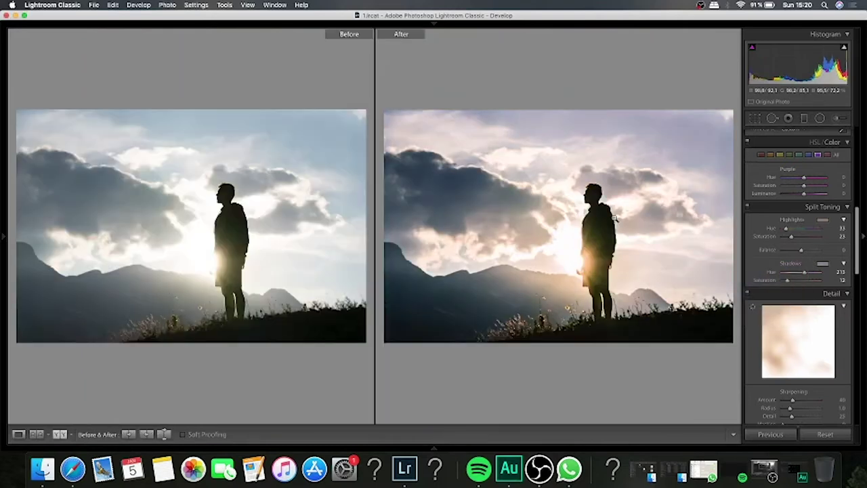
pyautogui.press('y')
pyautogui.press('y')
pyautogui.press('y')
pyautogui.click(809, 155)
pyautogui.moveTo(808, 180); pyautogui.dragTo(805, 178)
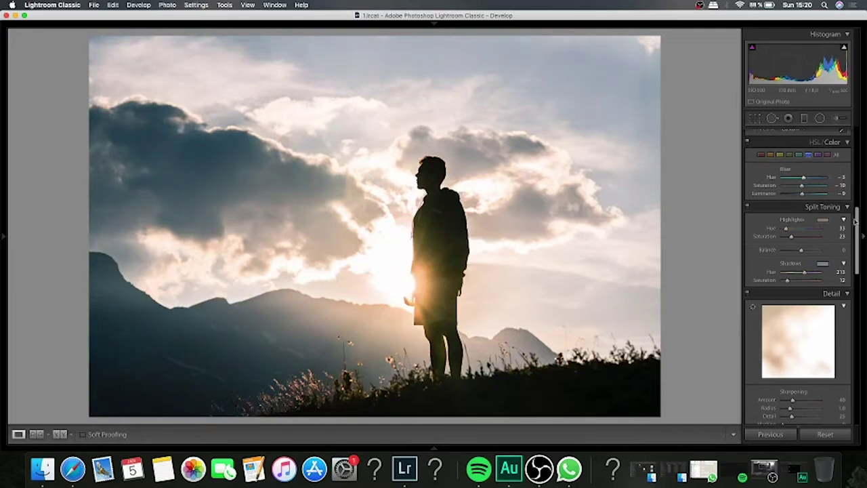
# Step: Set Sharpening Amount to 24 after inspecting it zoomed in on the man's torso
pyautogui.moveTo(858, 226); pyautogui.dragTo(858, 253)
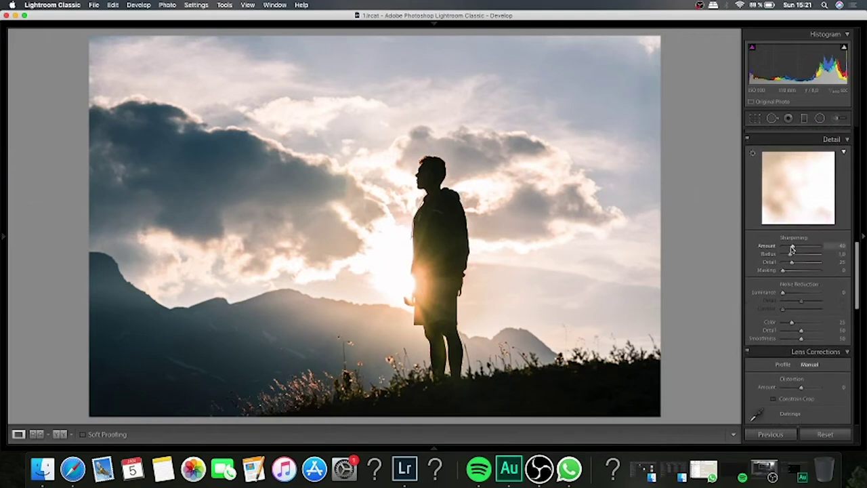
pyautogui.moveTo(791, 249); pyautogui.dragTo(788, 250)
pyautogui.moveTo(839, 246); pyautogui.dragTo(842, 246)
pyautogui.click(454, 308)
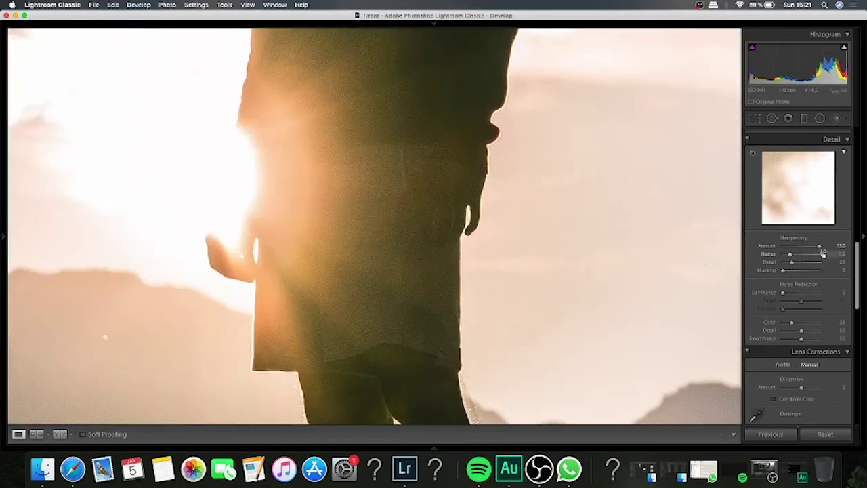
pyautogui.moveTo(819, 246); pyautogui.dragTo(788, 248)
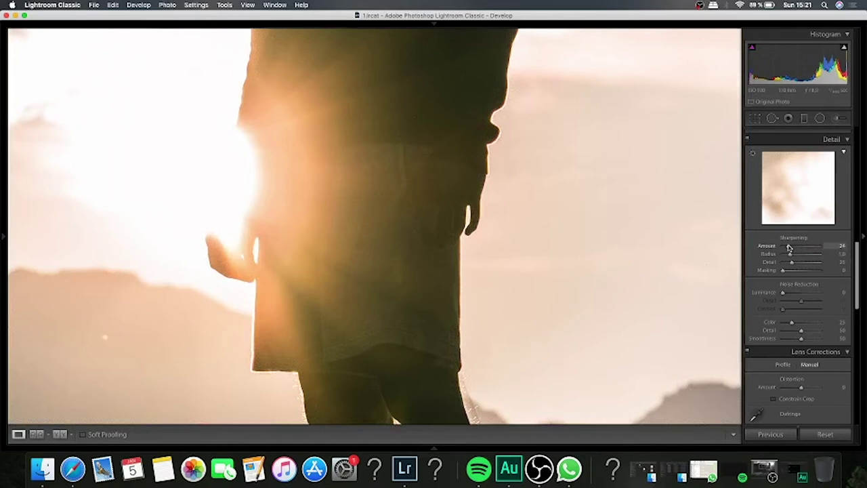
pyautogui.click(641, 277)
# Step: Set luminance noise reduction to 26, then try lens profile corrections on and off
pyautogui.moveTo(783, 293); pyautogui.dragTo(791, 295)
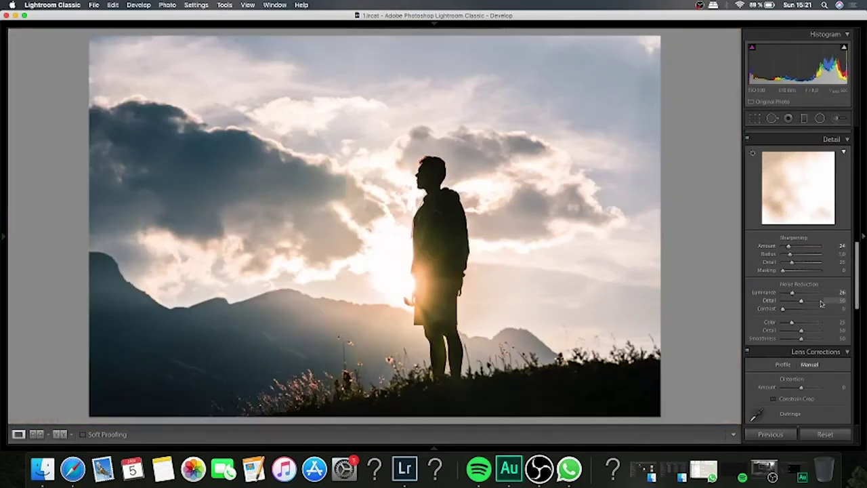
pyautogui.moveTo(859, 278); pyautogui.dragTo(863, 296)
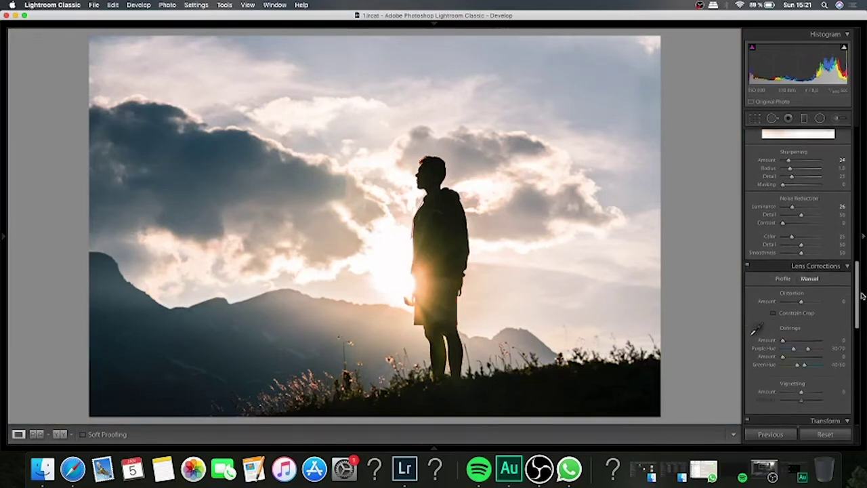
pyautogui.click(784, 278)
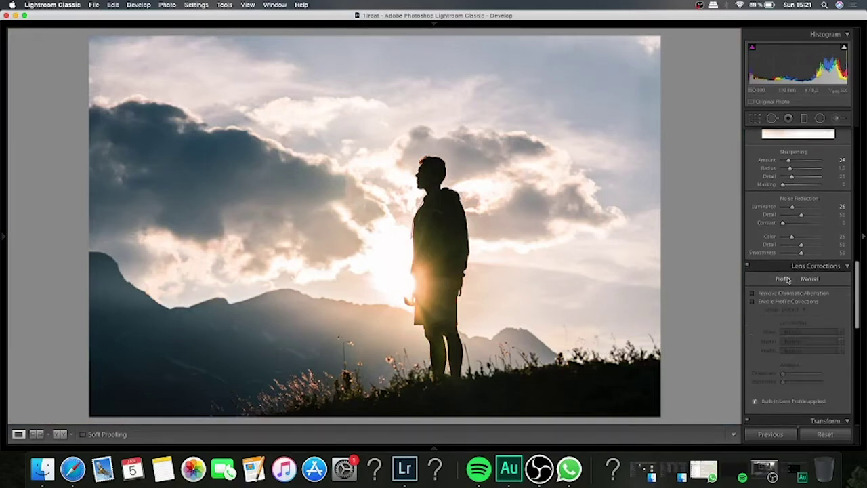
pyautogui.click(753, 302)
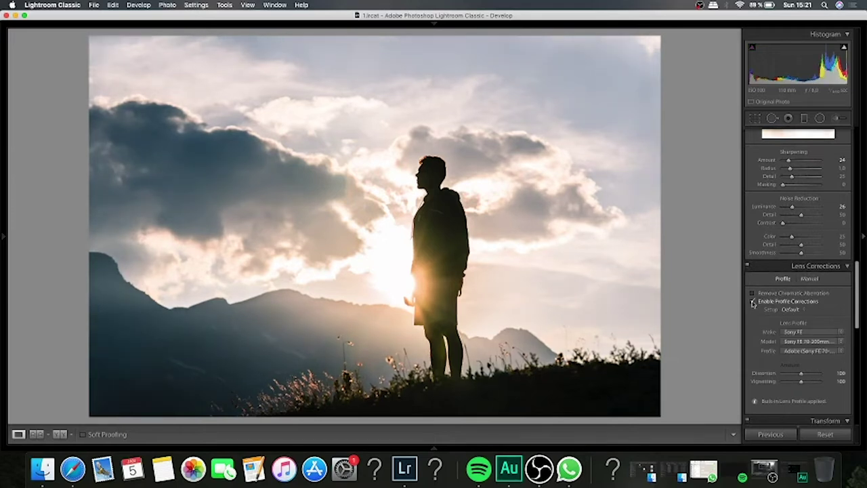
pyautogui.click(753, 302)
pyautogui.click(809, 279)
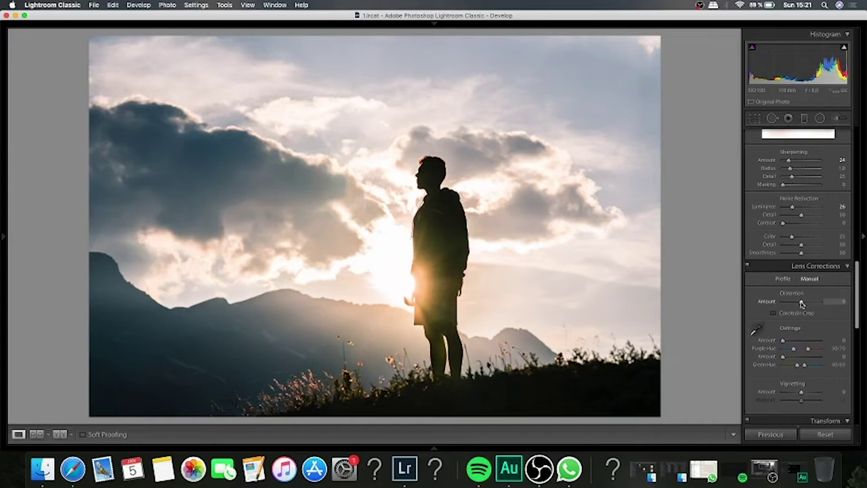
# Step: Set manual lens distortion to +26 with Constrain Crop on to trim the white edges
pyautogui.moveTo(801, 304); pyautogui.dragTo(807, 303)
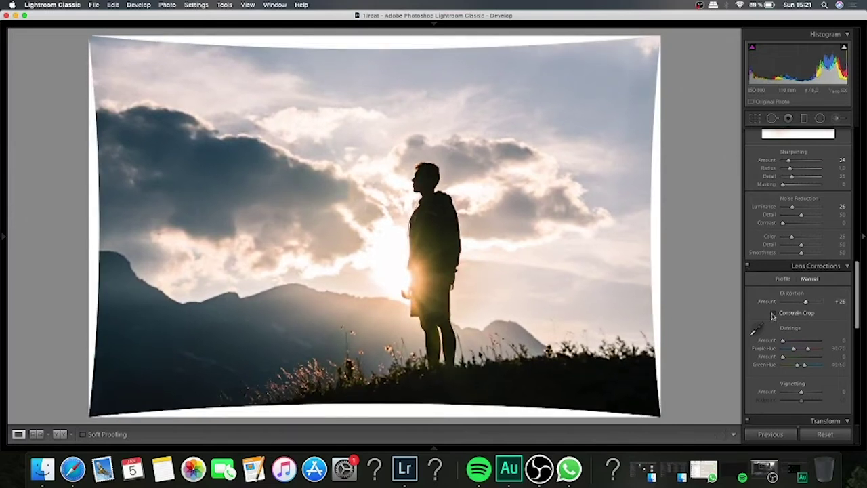
pyautogui.click(774, 314)
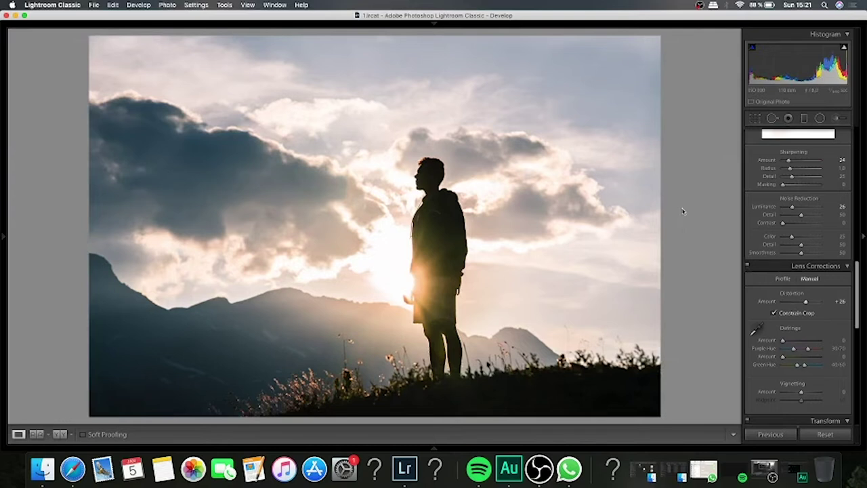
# Step: Toggle Before & After off to return to Loupe, and scroll the panel toward Vignetting
pyautogui.press('y')
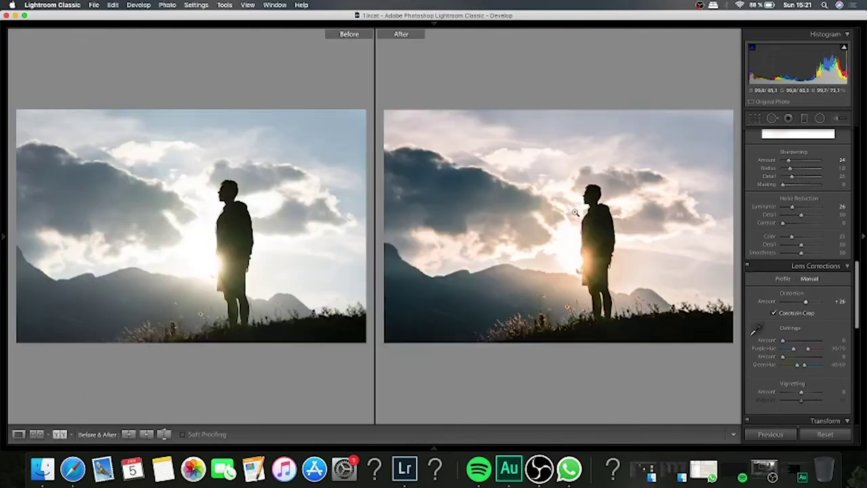
pyautogui.press('y')
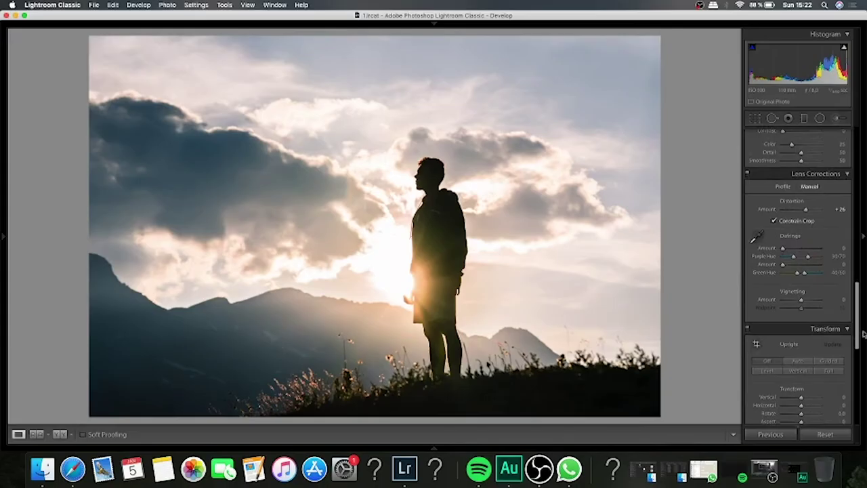
pyautogui.scroll(-2, 864, 332)
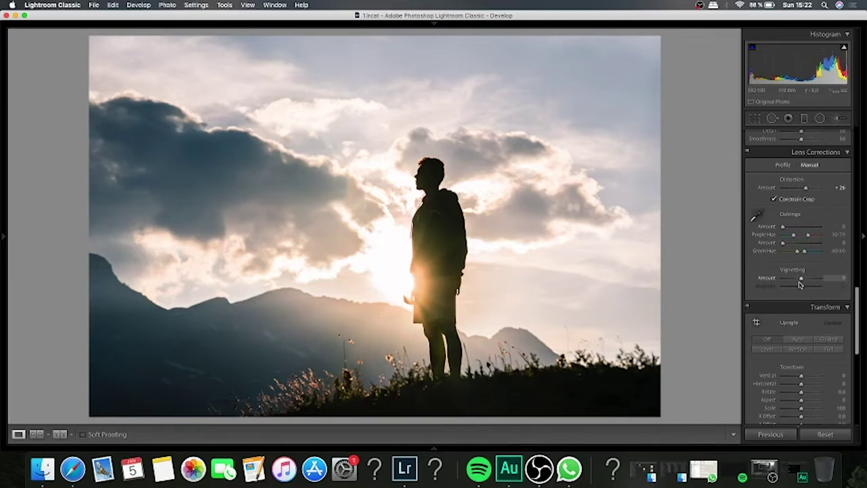
# Step: Try lens vignetting amounts between -100 and +8, then reset the amount to 0
pyautogui.moveTo(802, 281); pyautogui.dragTo(827, 283)
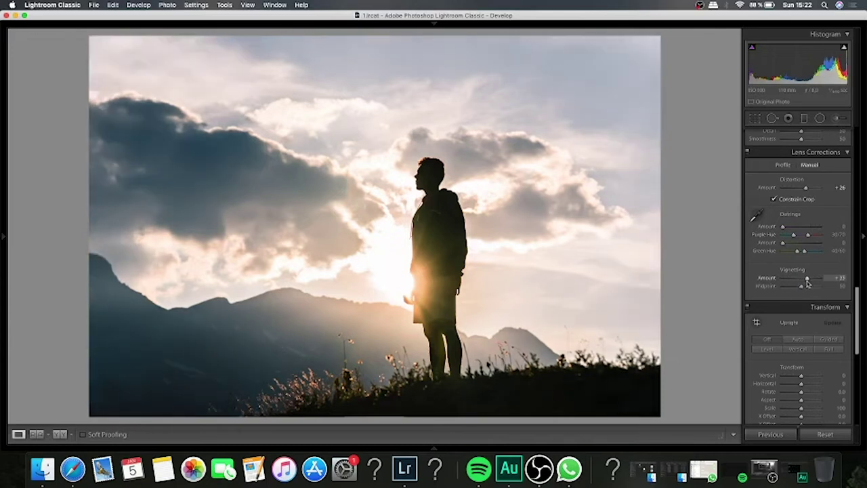
pyautogui.moveTo(824, 281)
pyautogui.mouseDown()
pyautogui.moveTo(780, 283)
pyautogui.moveTo(803, 287)
pyautogui.moveTo(789, 284)
pyautogui.mouseUp()
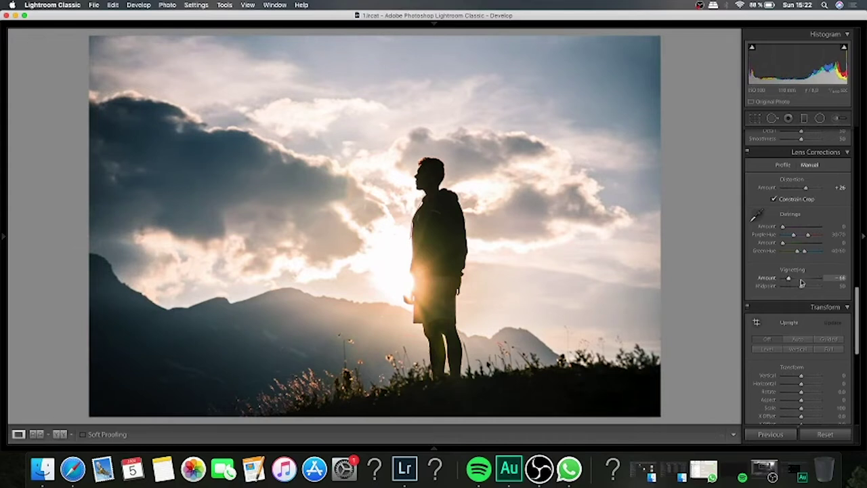
pyautogui.click(802, 283)
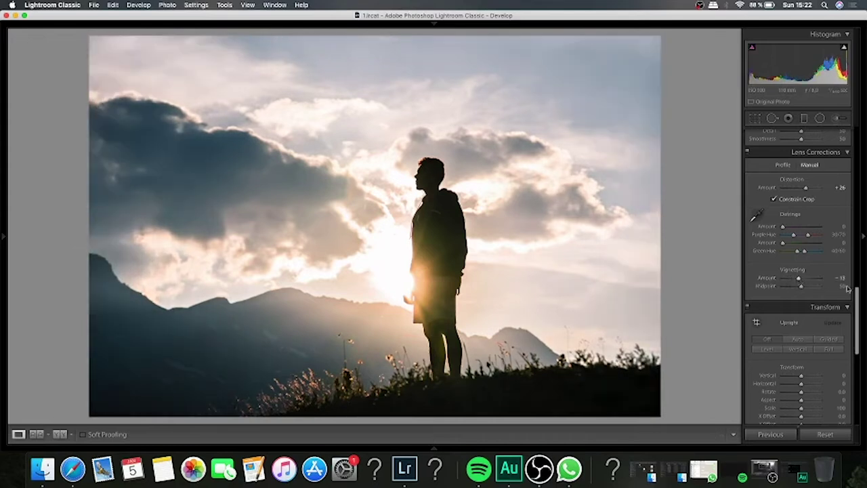
pyautogui.doubleClick(799, 279)
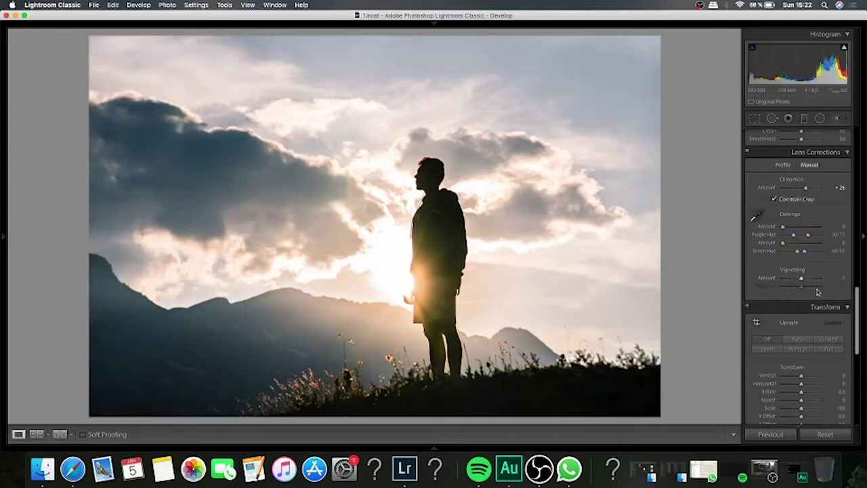
pyautogui.moveTo(857, 307); pyautogui.dragTo(861, 336)
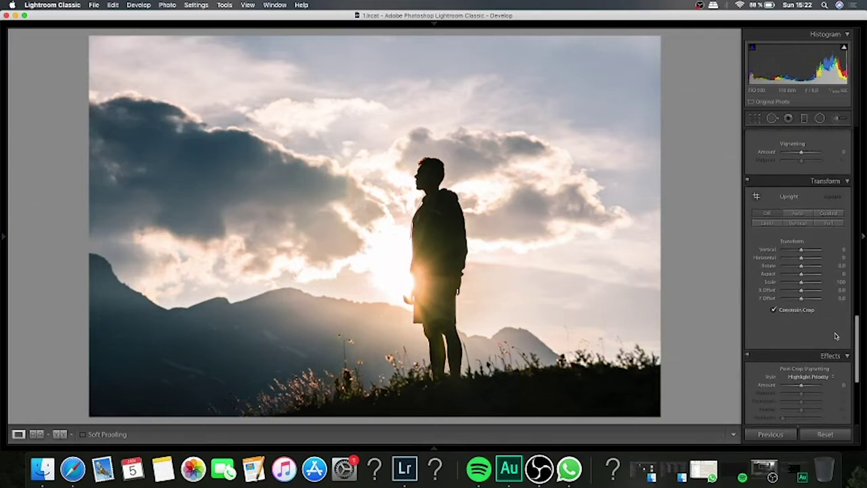
pyautogui.moveTo(861, 335); pyautogui.dragTo(858, 351)
pyautogui.moveTo(778, 307); pyautogui.dragTo(797, 305)
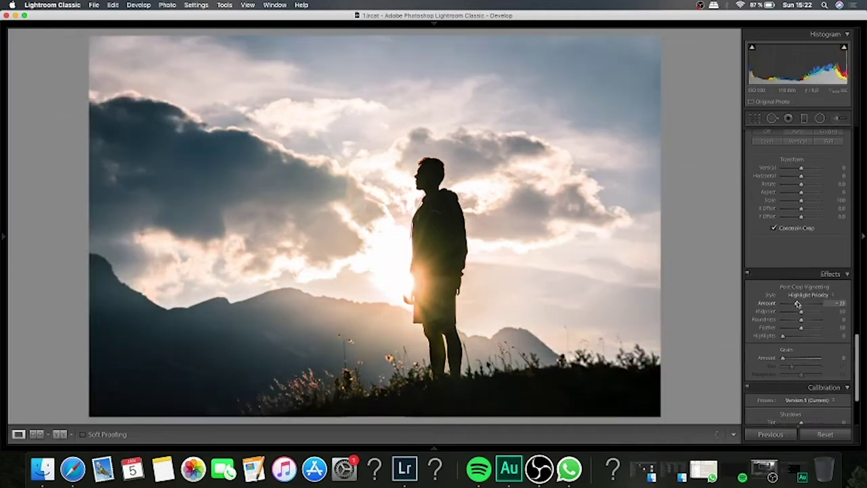
pyautogui.moveTo(796, 305); pyautogui.dragTo(801, 306)
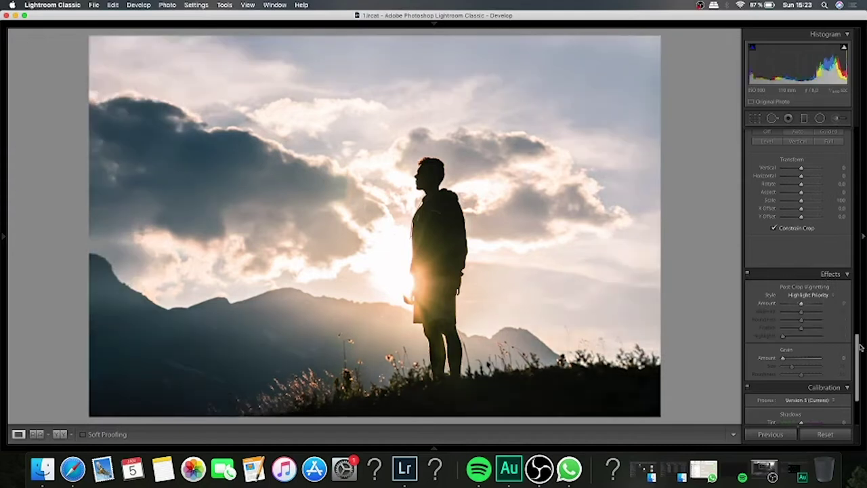
pyautogui.moveTo(856, 348); pyautogui.dragTo(864, 375)
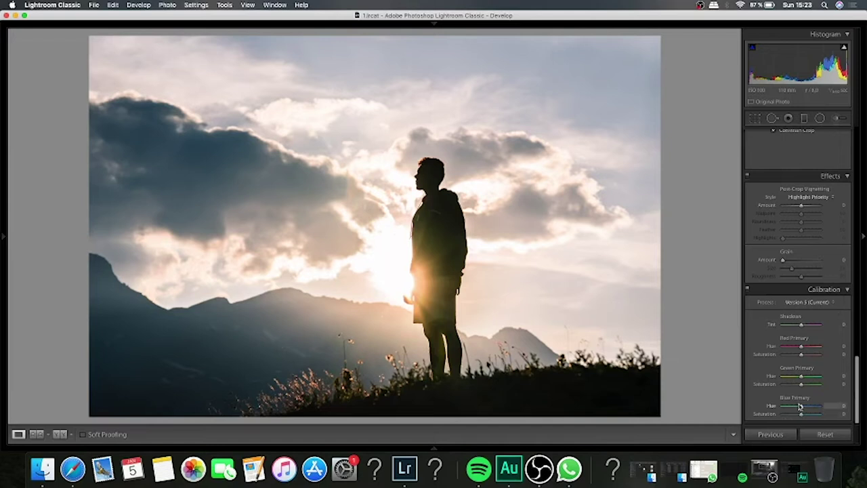
pyautogui.moveTo(801, 407); pyautogui.dragTo(768, 406)
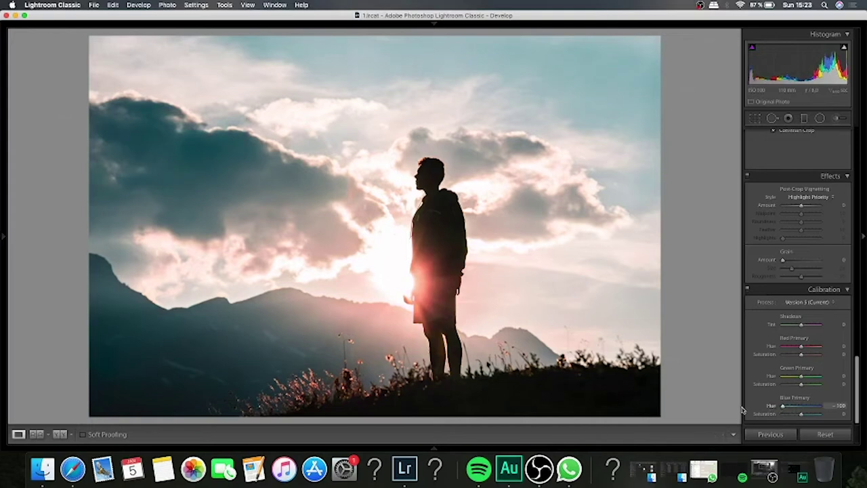
pyautogui.doubleClick(799, 407)
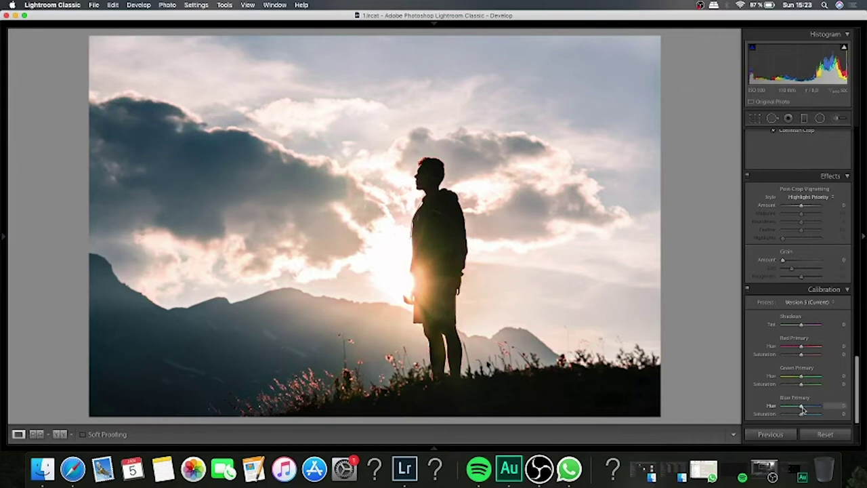
pyautogui.moveTo(857, 390)
pyautogui.mouseDown()
pyautogui.moveTo(857, 170)
pyautogui.moveTo(865, 211)
pyautogui.mouseUp()
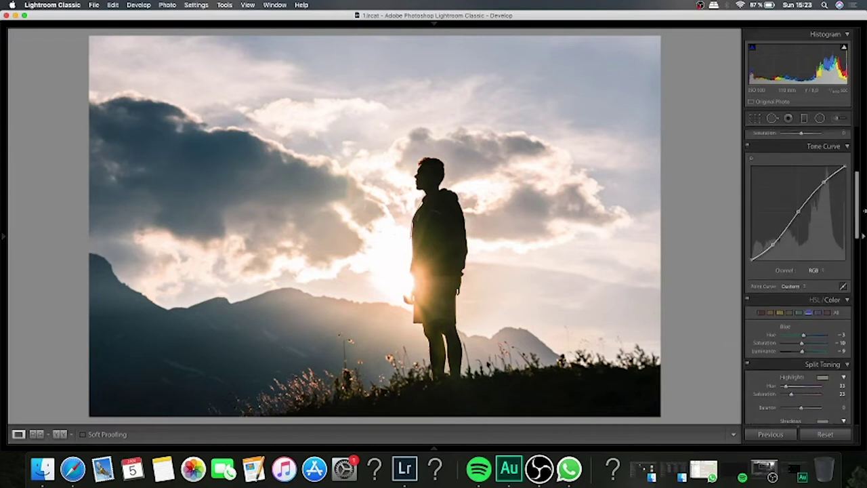
pyautogui.press('y')
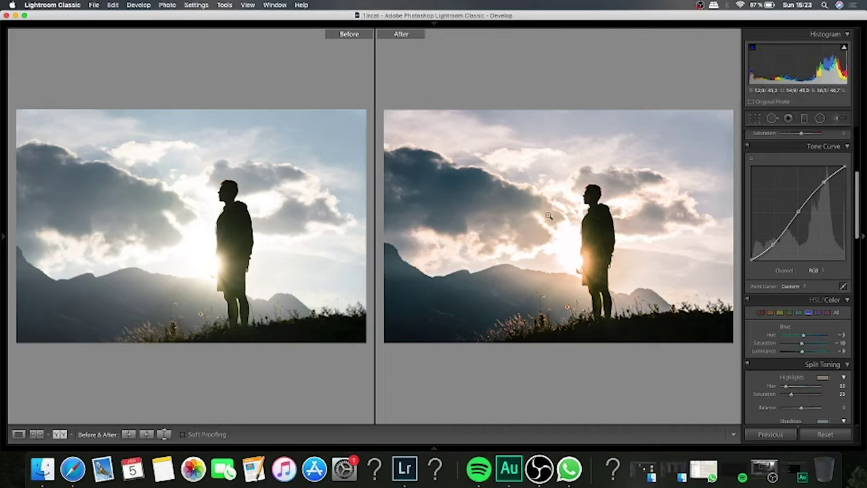
pyautogui.press('y')
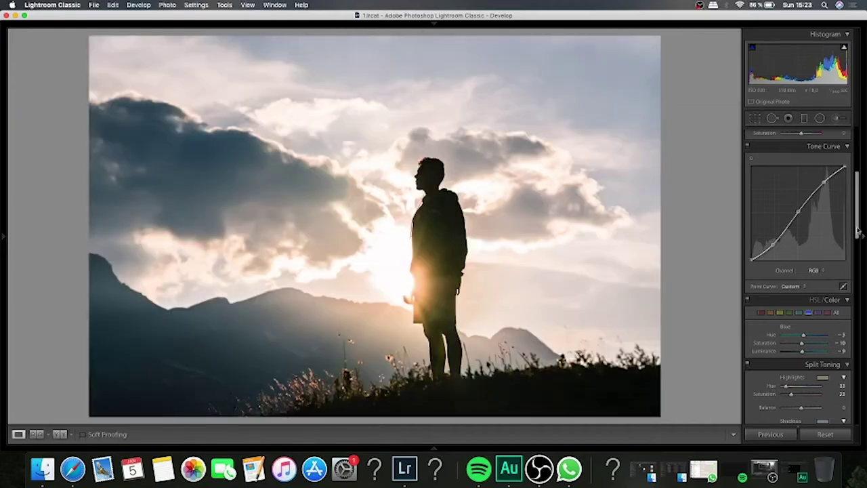
pyautogui.moveTo(860, 231); pyautogui.dragTo(862, 178)
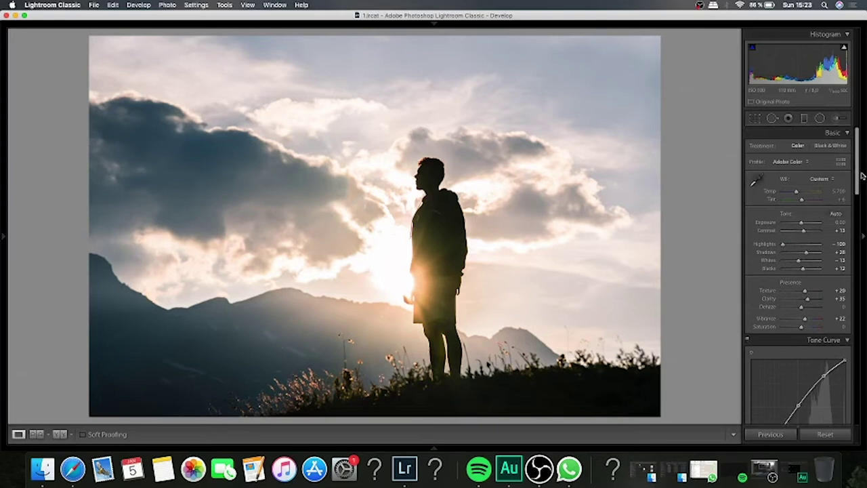
pyautogui.scroll(-3, 793, 271)
pyautogui.scroll(-3, 793, 278)
pyautogui.scroll(-3, 792, 282)
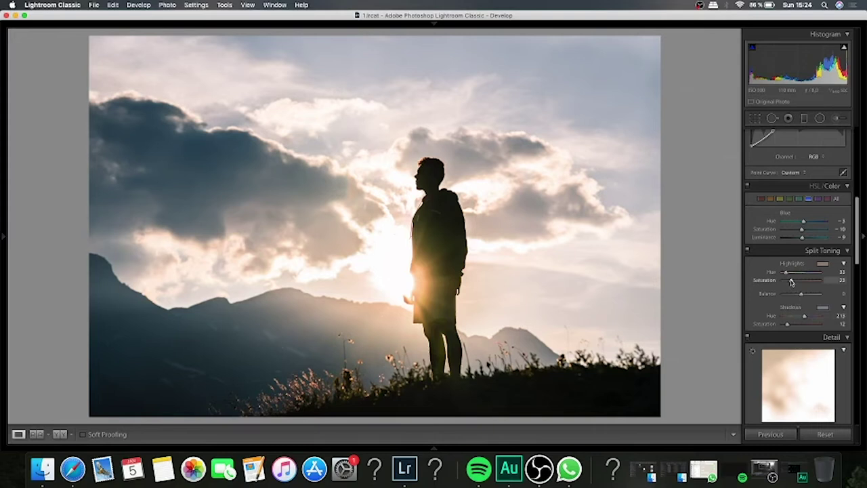
# Step: Split-tone highlights to hue 40, saturation 72 and shadows to saturation 23, shown Before/After
pyautogui.moveTo(791, 283); pyautogui.dragTo(809, 289)
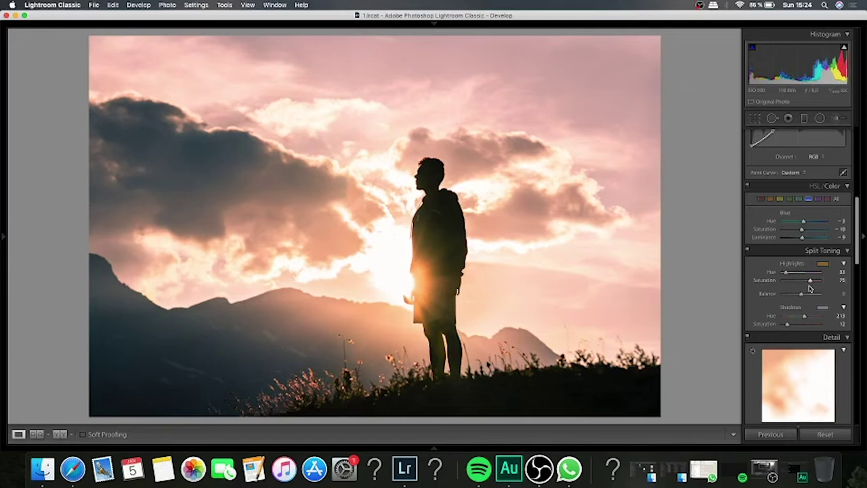
pyautogui.click(822, 263)
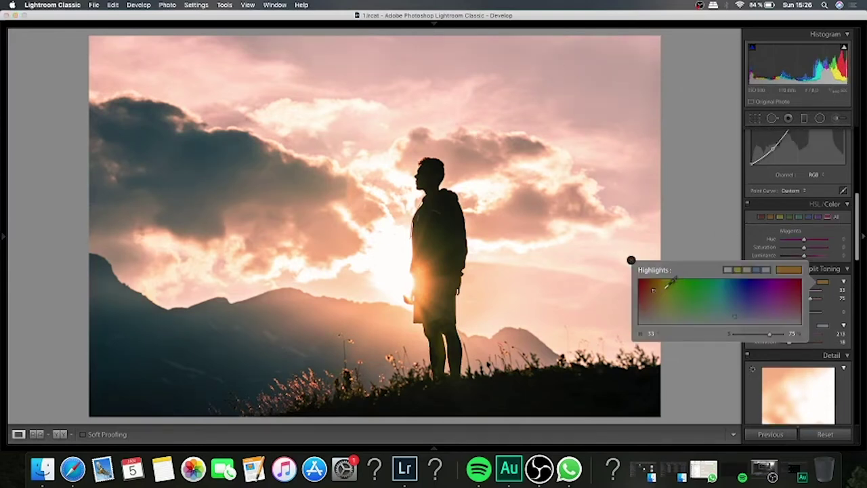
pyautogui.moveTo(655, 290); pyautogui.dragTo(658, 287)
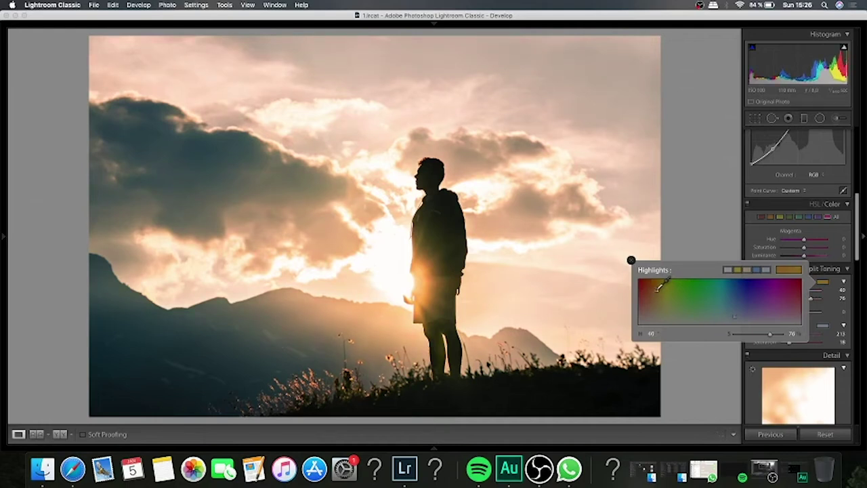
pyautogui.click(804, 265)
pyautogui.moveTo(810, 298); pyautogui.dragTo(810, 297)
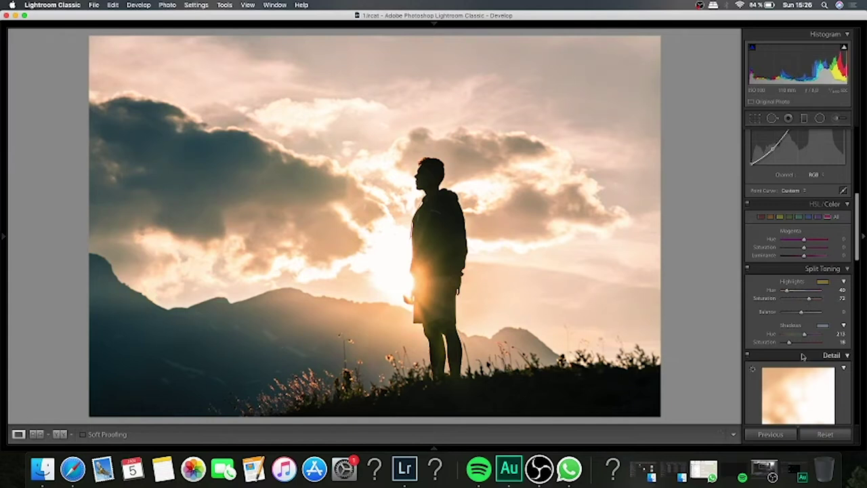
pyautogui.moveTo(789, 344); pyautogui.dragTo(792, 344)
pyautogui.press('y')
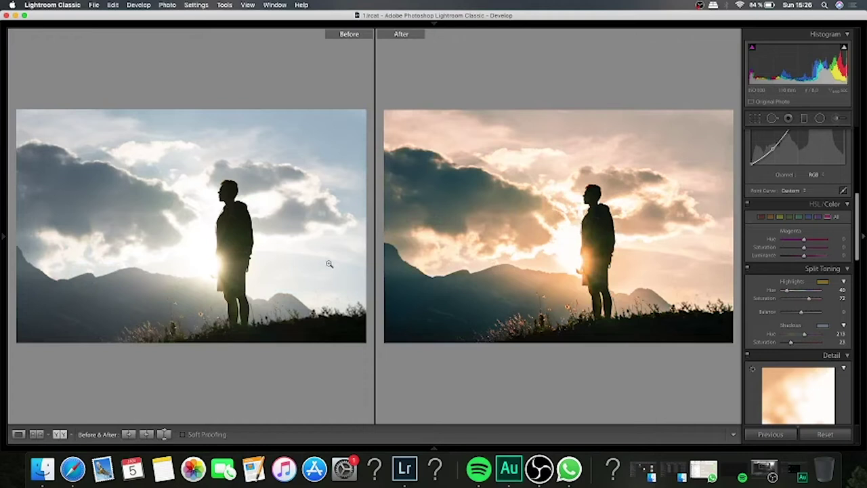
# Step: Exit Before/After with Y to see the single split-toned photo in Loupe view
pyautogui.press('y')
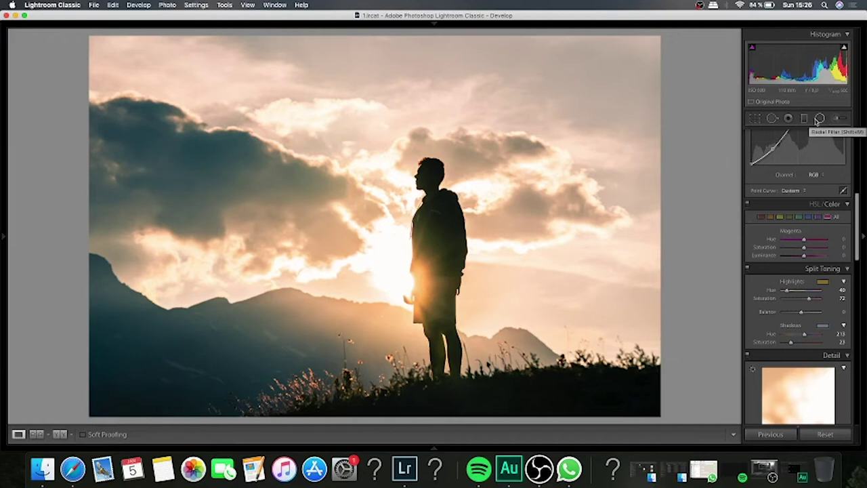
# Step: Draw a radial filter ellipse around the standing man, shape it to the figure, and invert it
pyautogui.click(819, 119)
pyautogui.click(819, 119)
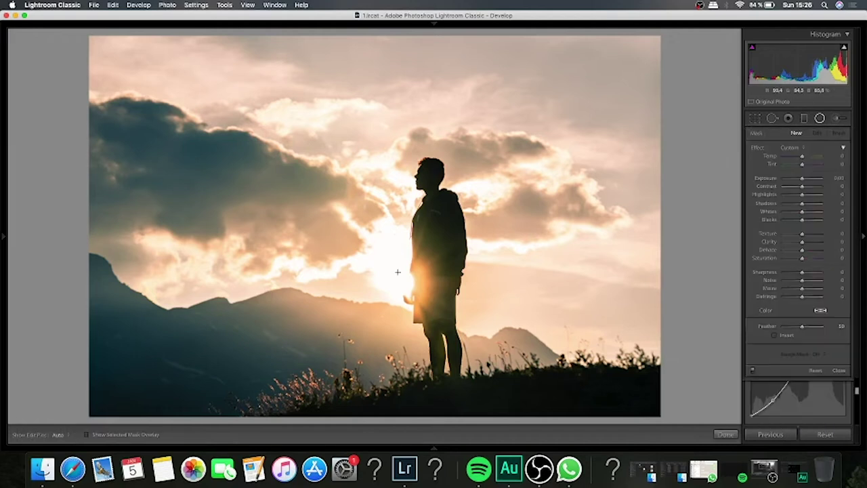
pyautogui.moveTo(422, 238)
pyautogui.mouseDown()
pyautogui.moveTo(504, 320)
pyautogui.moveTo(488, 364)
pyautogui.mouseUp()
pyautogui.moveTo(406, 196); pyautogui.dragTo(427, 217)
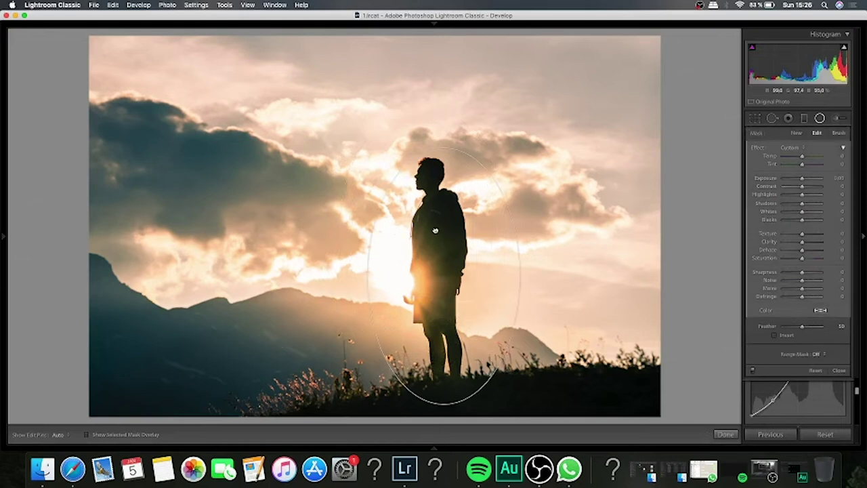
pyautogui.moveTo(436, 135); pyautogui.dragTo(437, 156)
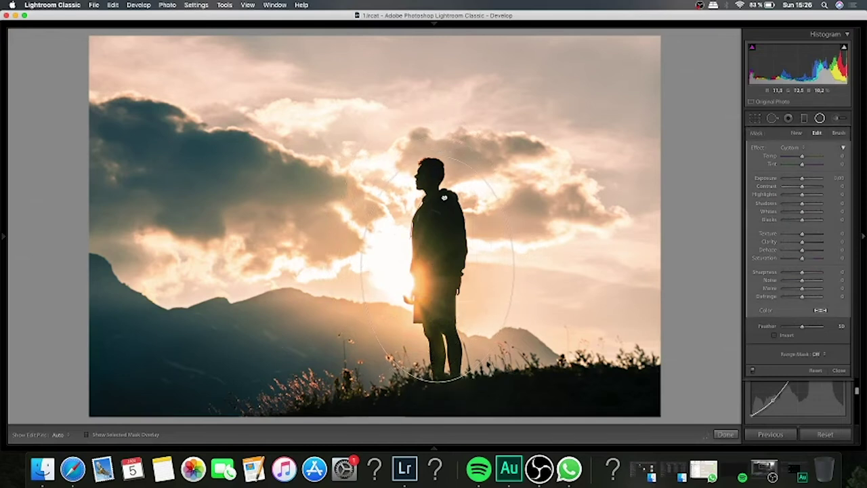
pyautogui.moveTo(513, 267); pyautogui.dragTo(479, 267)
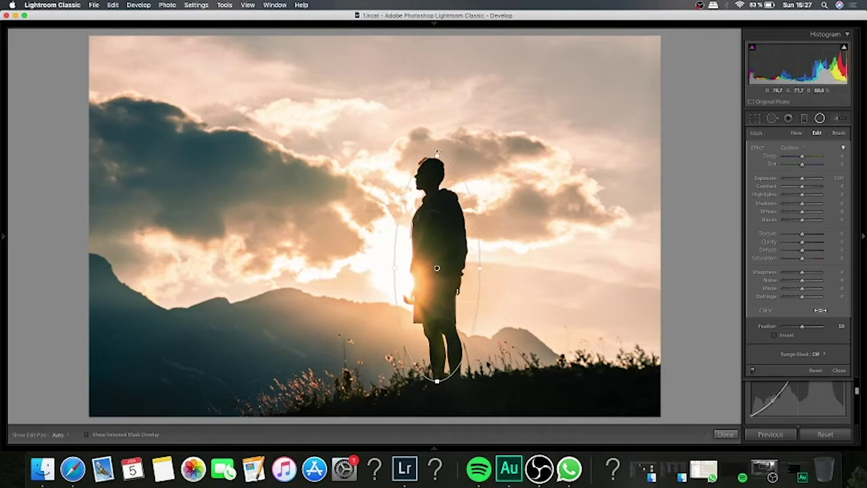
pyautogui.moveTo(438, 155); pyautogui.dragTo(438, 152)
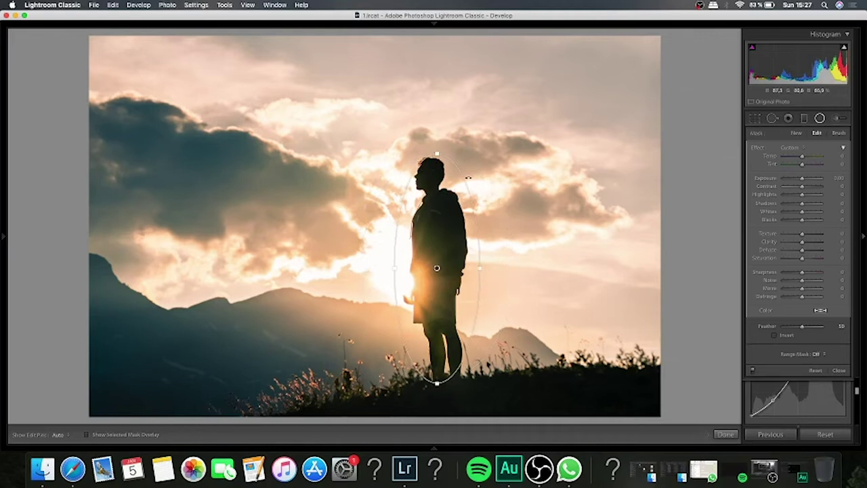
pyautogui.moveTo(456, 386); pyautogui.dragTo(454, 394)
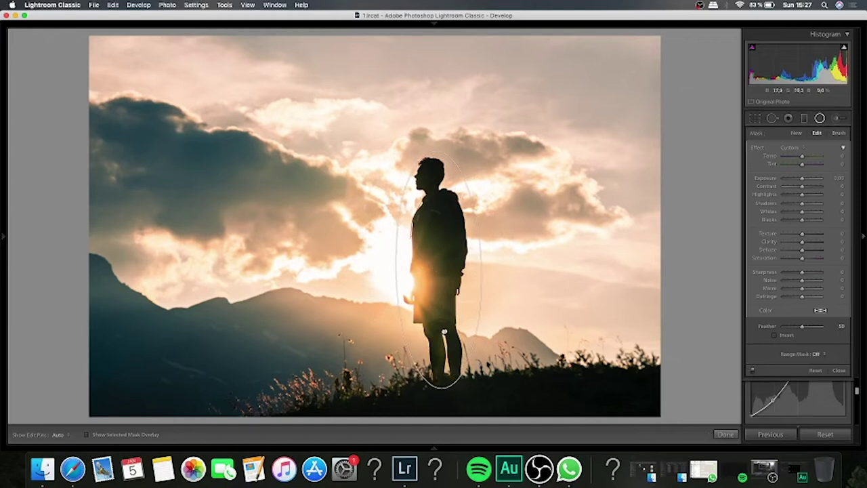
pyautogui.moveTo(445, 332); pyautogui.dragTo(442, 334)
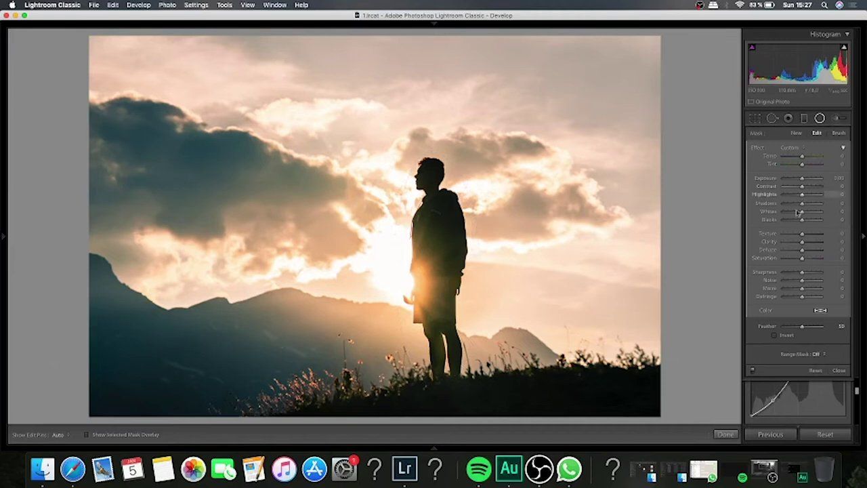
pyautogui.click(775, 336)
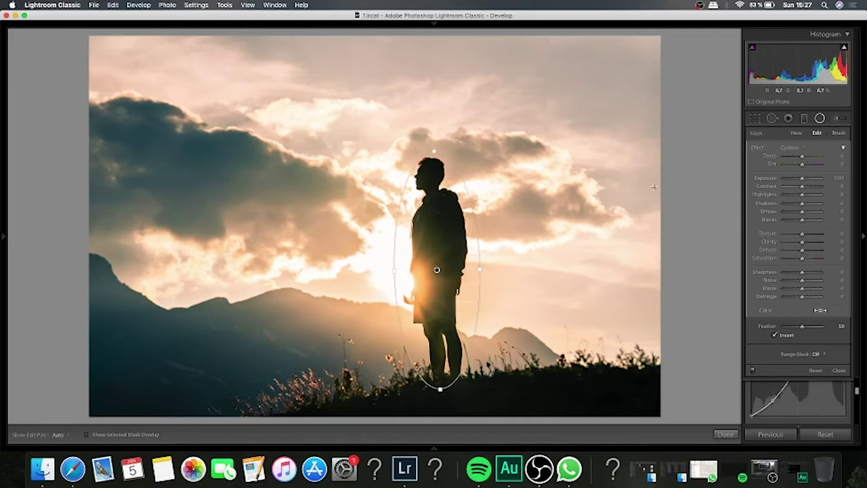
# Step: Leave radial exposure at 0, and lift Shadows to +30 and Highlights to +23
pyautogui.moveTo(803, 179); pyautogui.dragTo(827, 179)
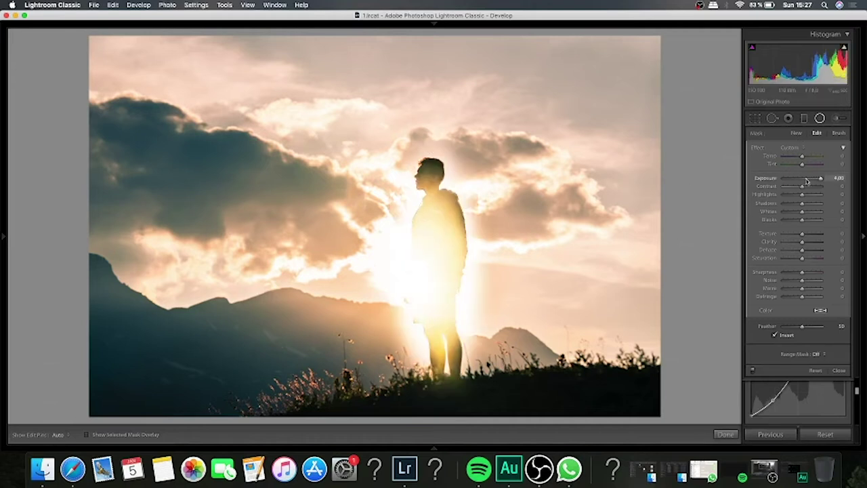
pyautogui.click(806, 179)
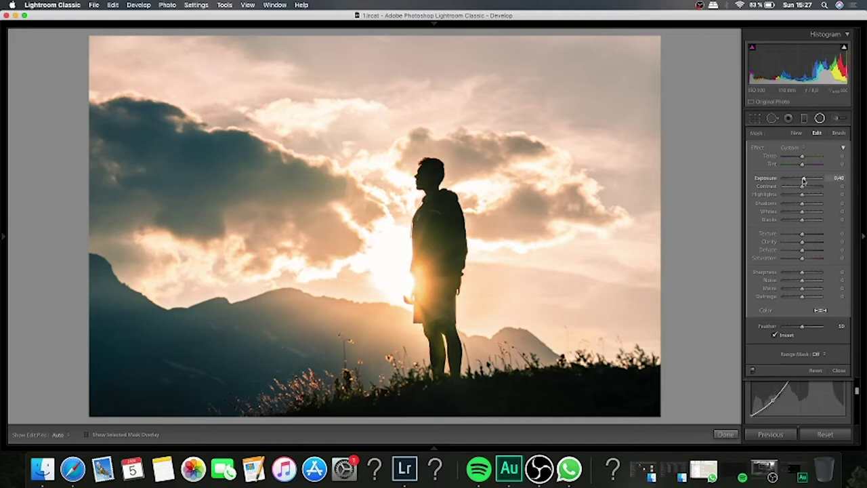
pyautogui.doubleClick(804, 180)
pyautogui.moveTo(803, 203)
pyautogui.mouseDown()
pyautogui.moveTo(828, 206)
pyautogui.moveTo(800, 216)
pyautogui.moveTo(808, 214)
pyautogui.mouseUp()
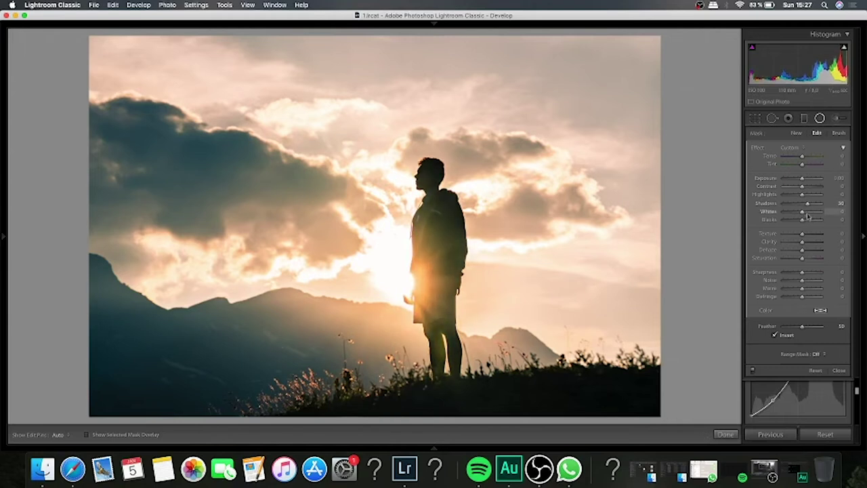
pyautogui.moveTo(803, 195); pyautogui.dragTo(807, 197)
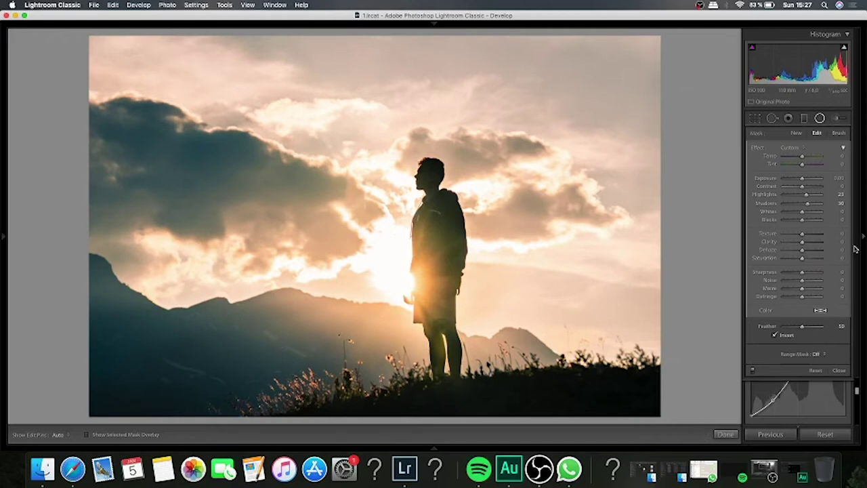
pyautogui.click(820, 118)
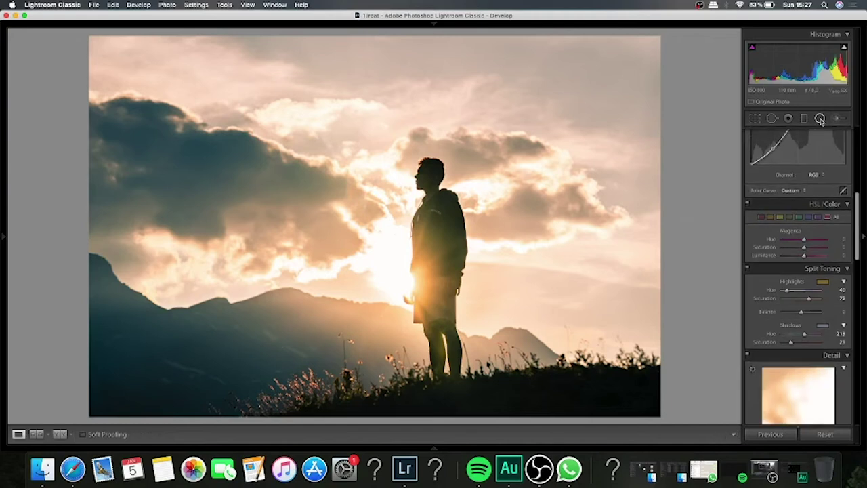
# Step: Reshape a non-inverted radial filter around the man with Feather 100 and Clarity -17
pyautogui.click(820, 119)
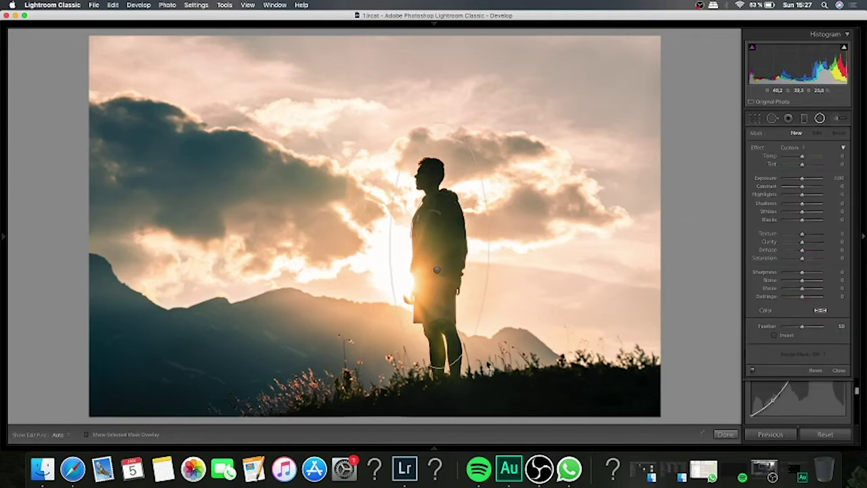
pyautogui.click(455, 365)
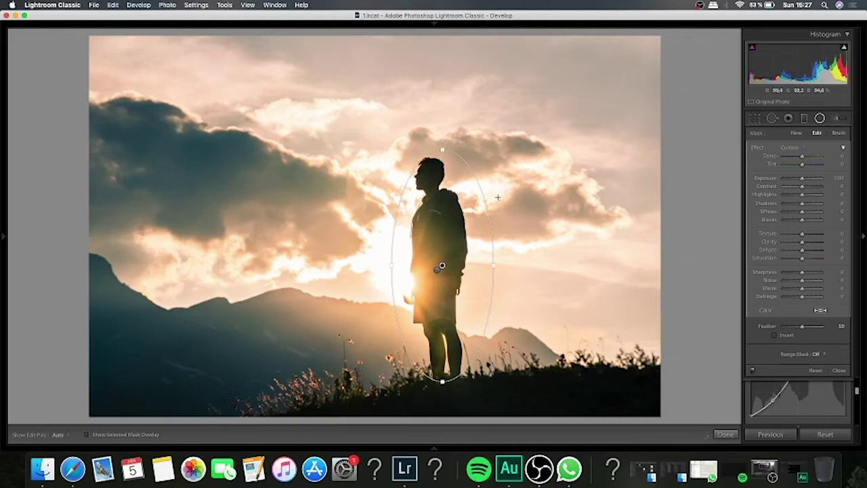
pyautogui.moveTo(468, 380); pyautogui.dragTo(460, 384)
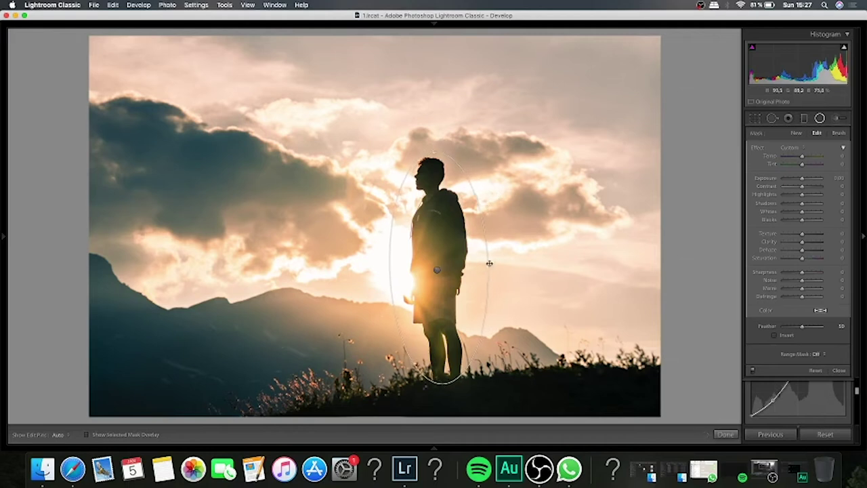
pyautogui.moveTo(814, 326); pyautogui.dragTo(823, 326)
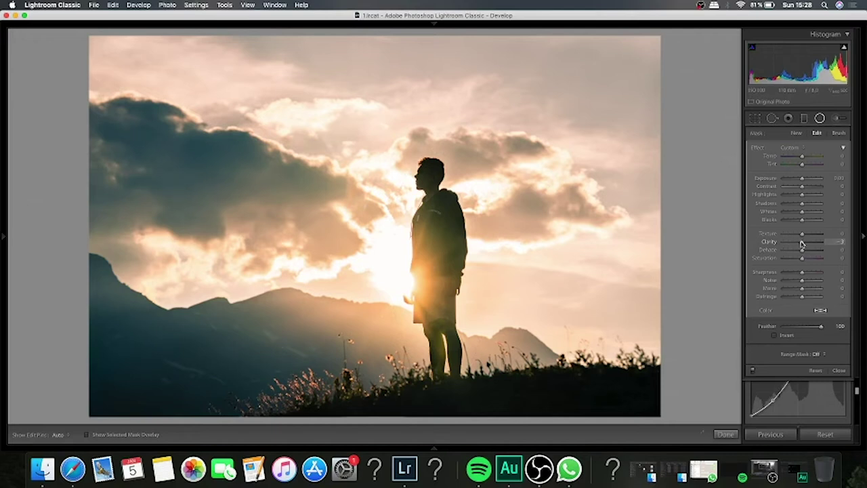
pyautogui.moveTo(802, 244); pyautogui.dragTo(804, 244)
pyautogui.moveTo(796, 244); pyautogui.dragTo(794, 246)
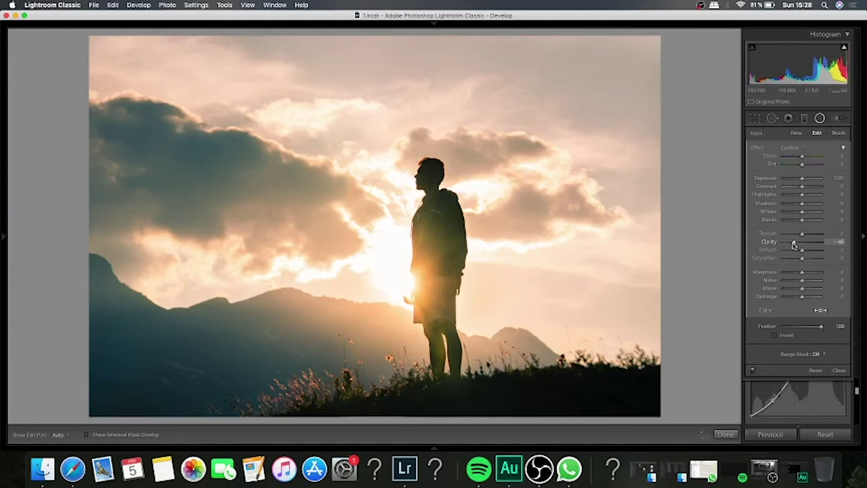
pyautogui.moveTo(794, 244); pyautogui.dragTo(793, 246)
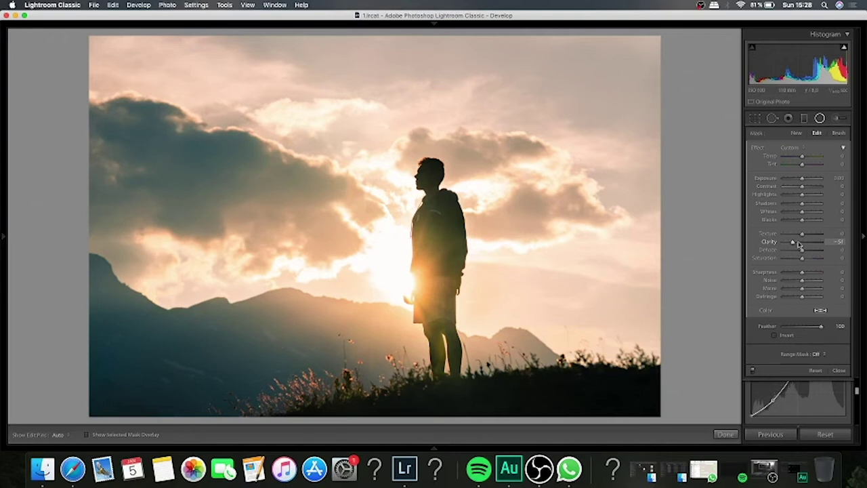
pyautogui.click(799, 242)
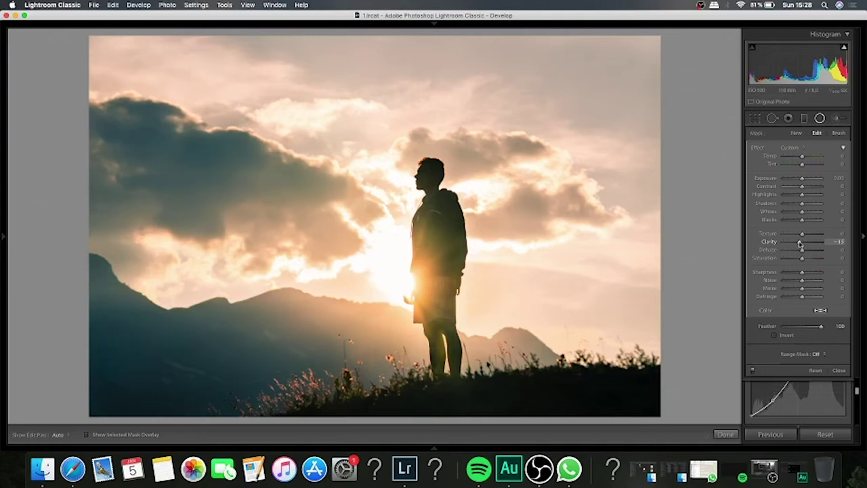
pyautogui.moveTo(800, 244); pyautogui.dragTo(801, 248)
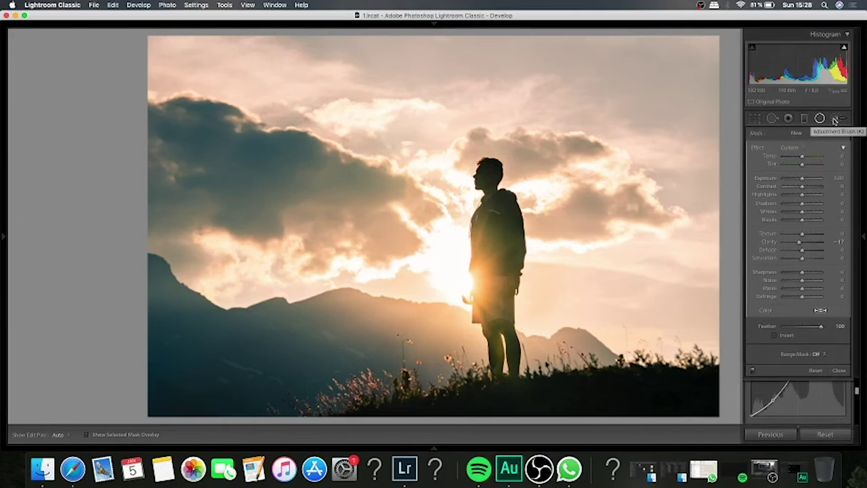
# Step: Set up the Adjustment Brush with a larger size, feather about 85, and mask overlay shown
pyautogui.click(835, 120)
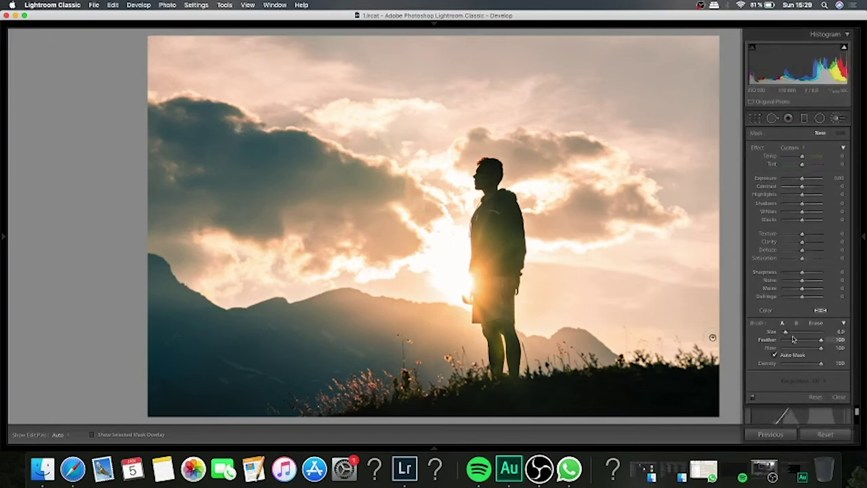
pyautogui.moveTo(787, 334); pyautogui.dragTo(791, 335)
pyautogui.moveTo(820, 342); pyautogui.dragTo(808, 348)
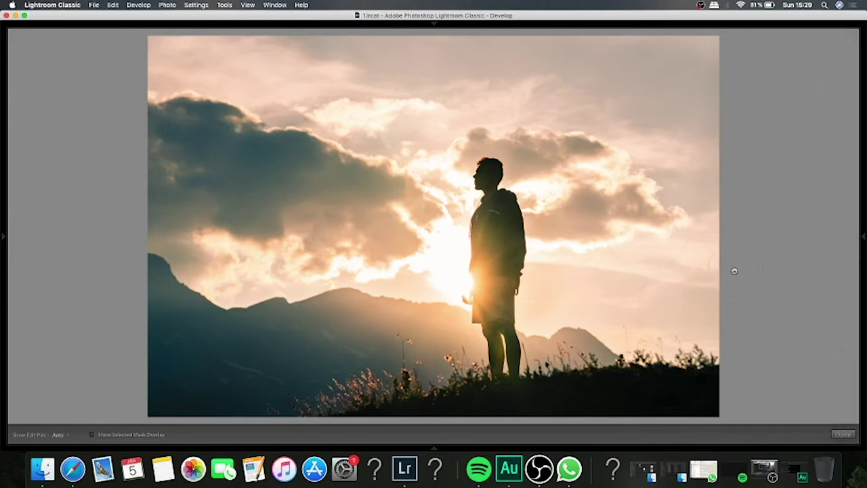
pyautogui.moveTo(790, 335); pyautogui.dragTo(788, 335)
pyautogui.click(91, 435)
# Step: Paint the brush mask over the large dark cloud left of the figure
pyautogui.moveTo(224, 178); pyautogui.dragTo(299, 179)
pyautogui.moveTo(265, 203)
pyautogui.mouseDown()
pyautogui.moveTo(218, 127)
pyautogui.moveTo(191, 117)
pyautogui.mouseUp()
pyautogui.moveTo(181, 117)
pyautogui.mouseDown()
pyautogui.moveTo(162, 132)
pyautogui.moveTo(159, 196)
pyautogui.moveTo(185, 196)
pyautogui.mouseUp()
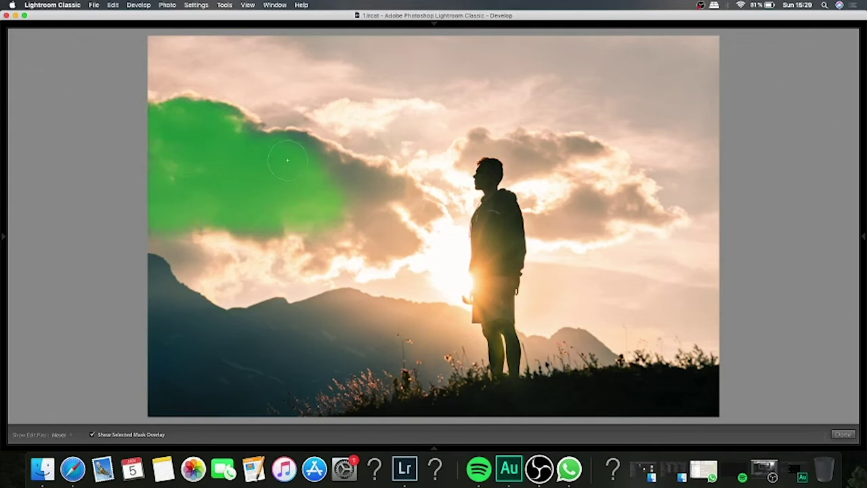
pyautogui.moveTo(298, 139)
pyautogui.mouseDown()
pyautogui.moveTo(369, 181)
pyautogui.moveTo(382, 178)
pyautogui.moveTo(404, 216)
pyautogui.moveTo(396, 231)
pyautogui.mouseUp()
pyautogui.moveTo(406, 193)
pyautogui.mouseDown()
pyautogui.moveTo(393, 264)
pyautogui.moveTo(322, 254)
pyautogui.mouseUp()
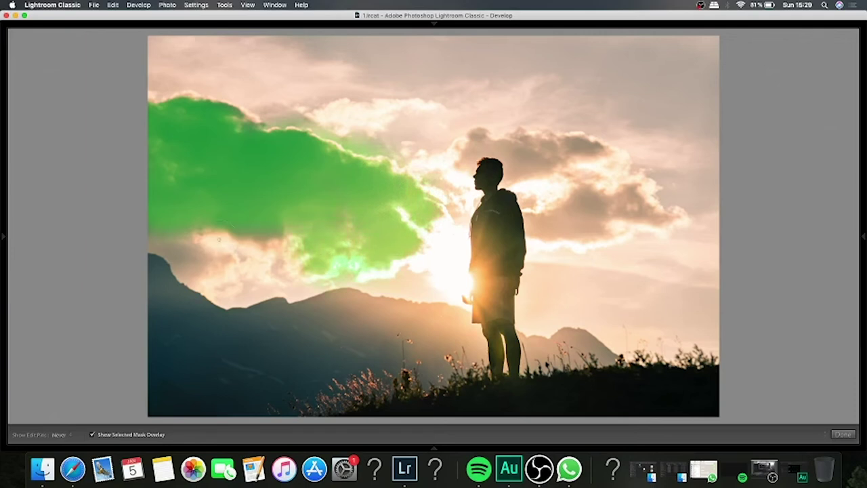
pyautogui.moveTo(219, 239); pyautogui.dragTo(219, 260)
# Step: Extend the mask over the lower cloud and the small upper cloud
pyautogui.press('h')
pyautogui.press('h')
pyautogui.moveTo(288, 252); pyautogui.dragTo(204, 295)
pyautogui.press('h')
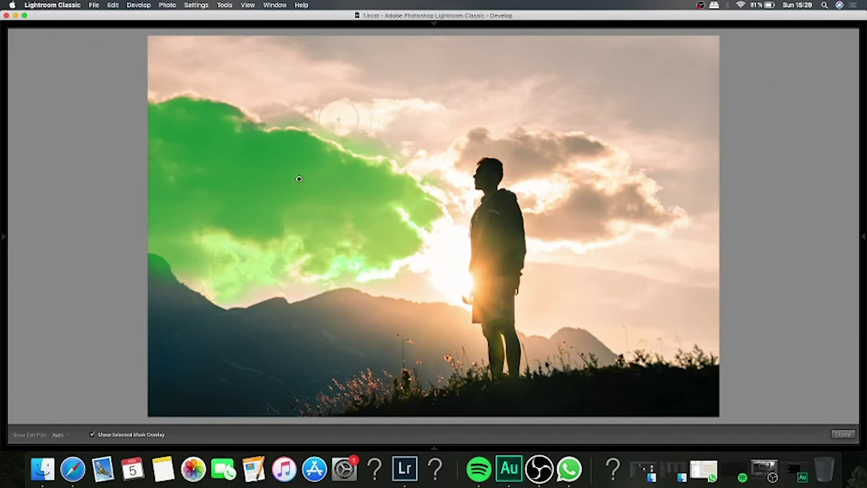
pyautogui.press('h')
pyautogui.moveTo(320, 117); pyautogui.dragTo(437, 95)
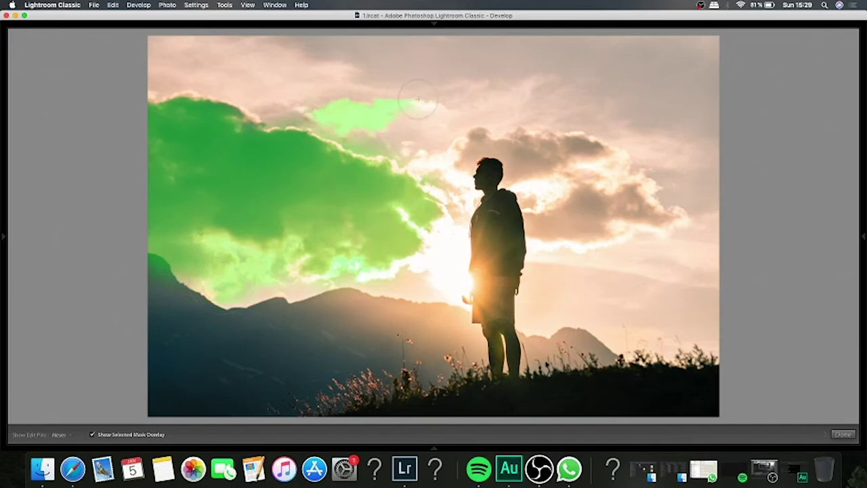
pyautogui.press('h')
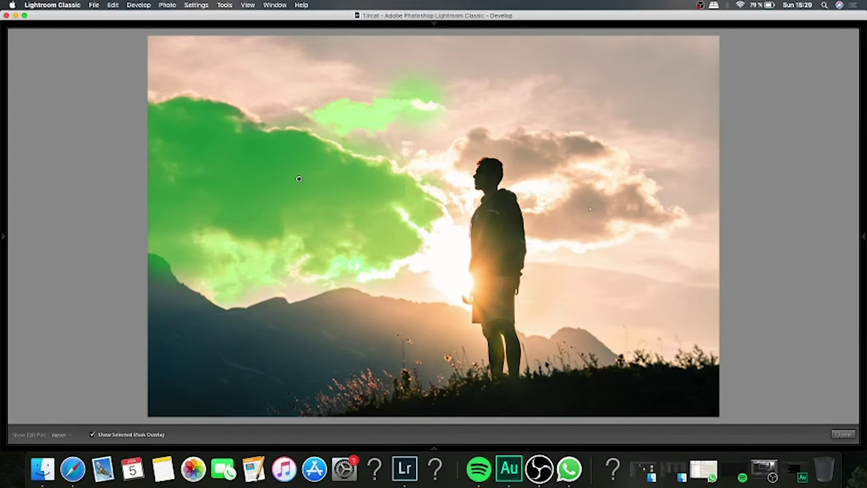
pyautogui.press('h')
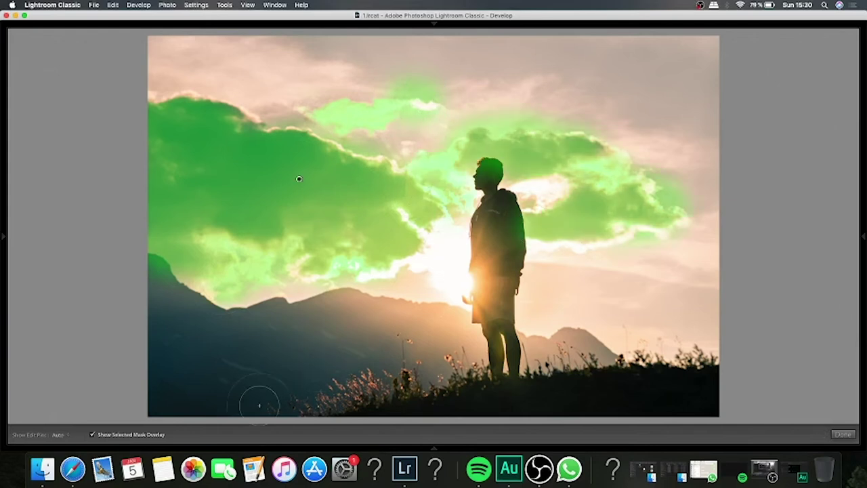
# Step: Hide the mask overlay, try brush contrast and exposure boosts, then reset both to 0
pyautogui.click(93, 434)
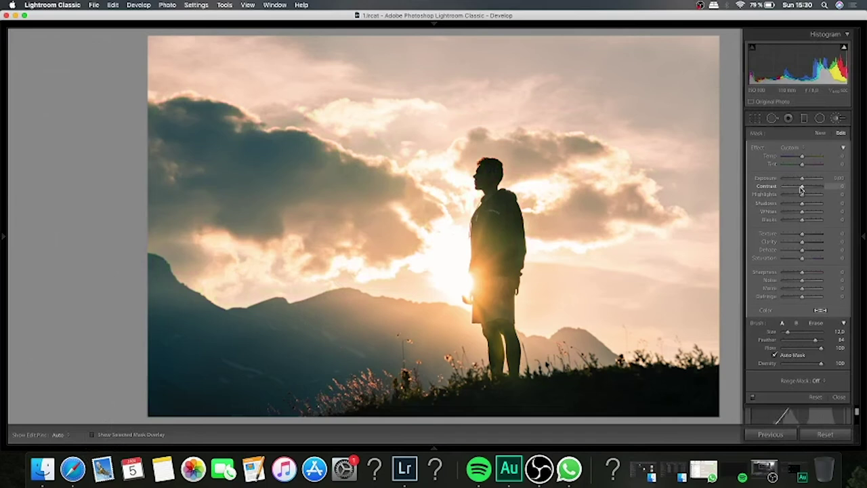
pyautogui.moveTo(801, 187); pyautogui.dragTo(862, 176)
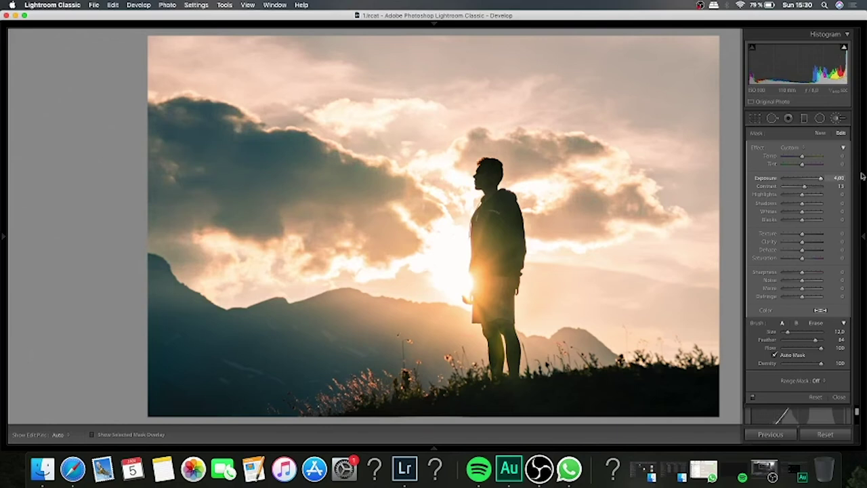
pyautogui.moveTo(862, 176); pyautogui.dragTo(804, 181)
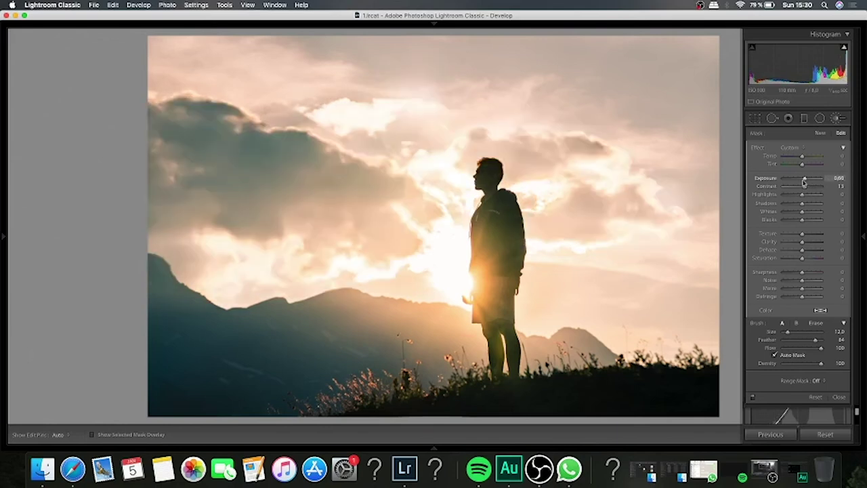
pyautogui.doubleClick(804, 179)
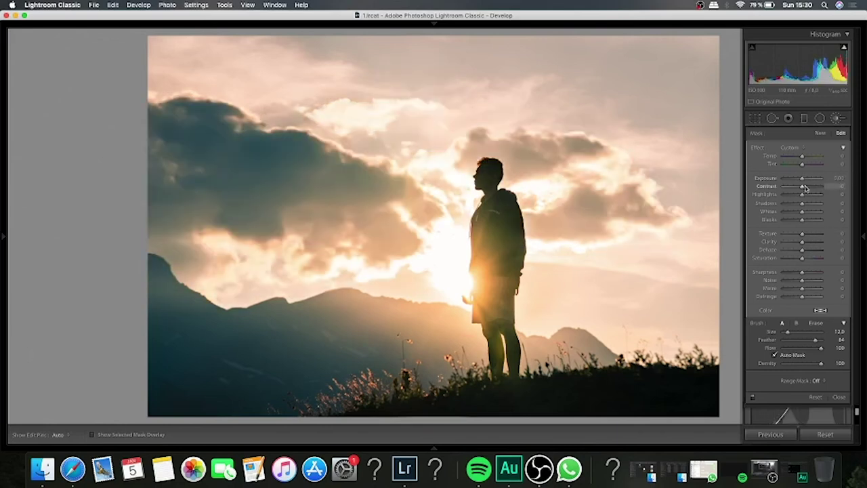
# Step: Try a desaturated tan, then several pale purple hues, as the brush colour tint
pyautogui.click(822, 311)
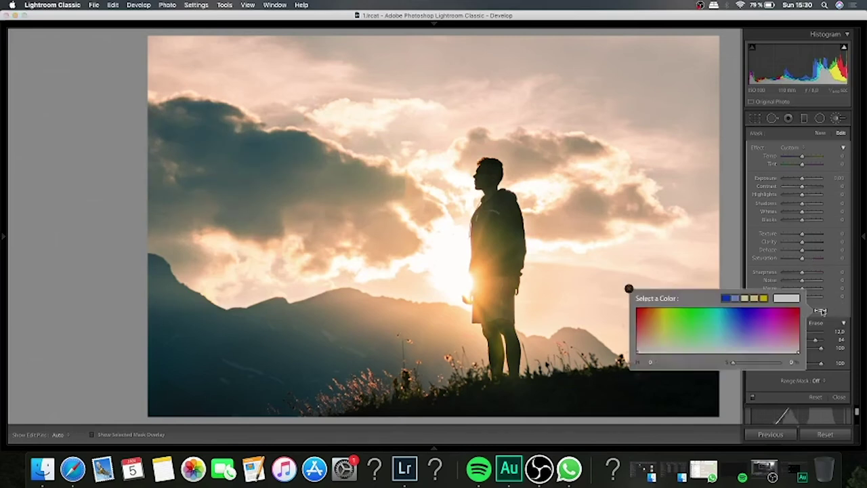
pyautogui.click(660, 325)
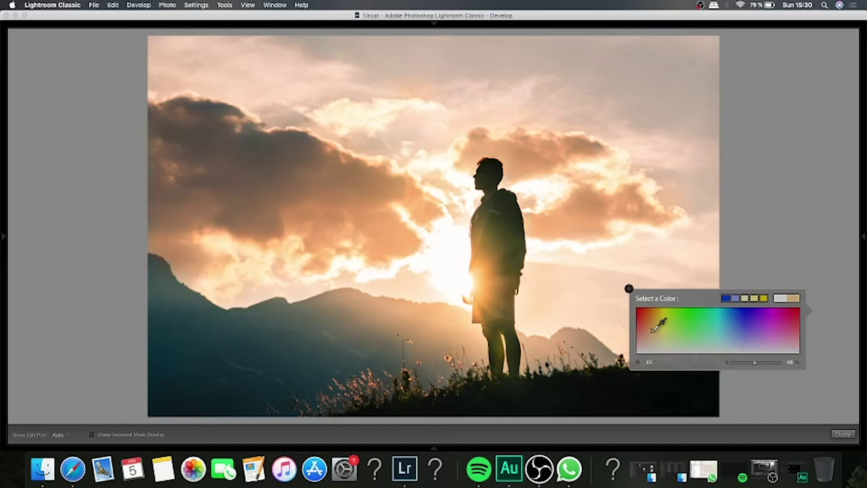
pyautogui.moveTo(754, 363)
pyautogui.mouseDown()
pyautogui.moveTo(722, 367)
pyautogui.moveTo(750, 366)
pyautogui.mouseUp()
pyautogui.click(759, 329)
pyautogui.click(759, 332)
pyautogui.click(772, 332)
pyautogui.moveTo(770, 333)
pyautogui.mouseDown()
pyautogui.moveTo(754, 341)
pyautogui.moveTo(763, 339)
pyautogui.mouseUp()
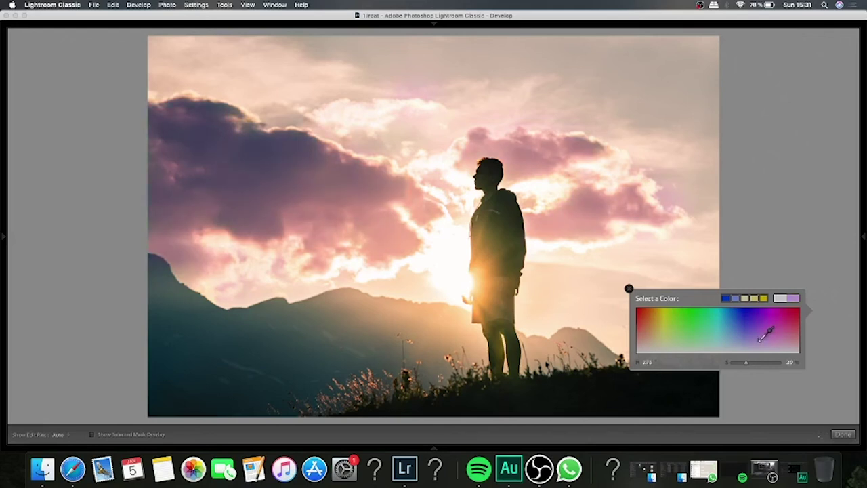
pyautogui.moveTo(764, 337); pyautogui.dragTo(743, 365)
# Step: Settle the brush tint on a faint warm tan (hue 35, saturation 26) and finish the brush edit
pyautogui.click(651, 334)
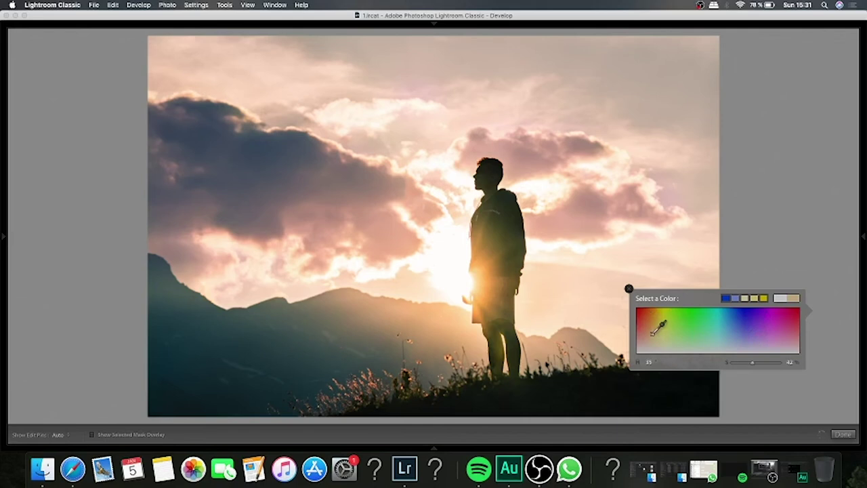
pyautogui.moveTo(756, 365); pyautogui.dragTo(749, 366)
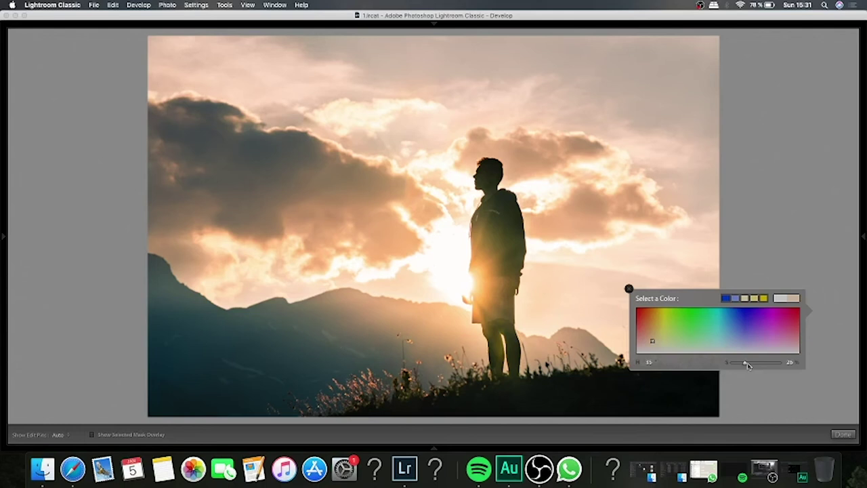
pyautogui.click(299, 178)
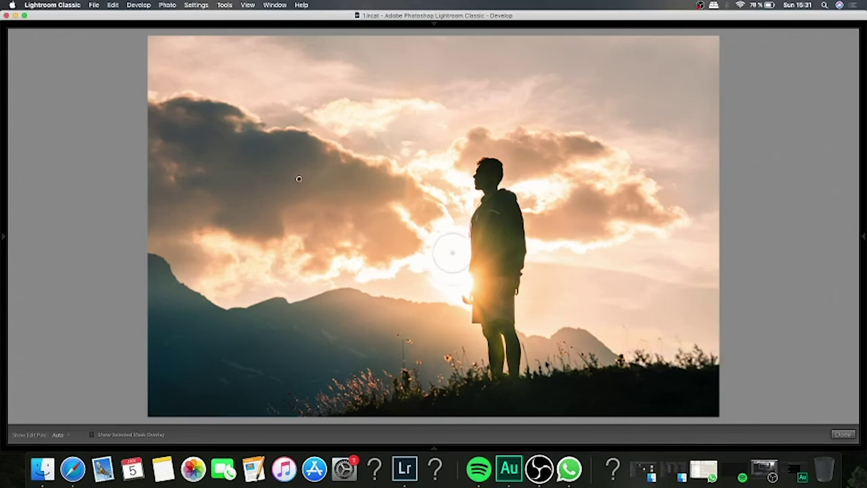
pyautogui.click(843, 433)
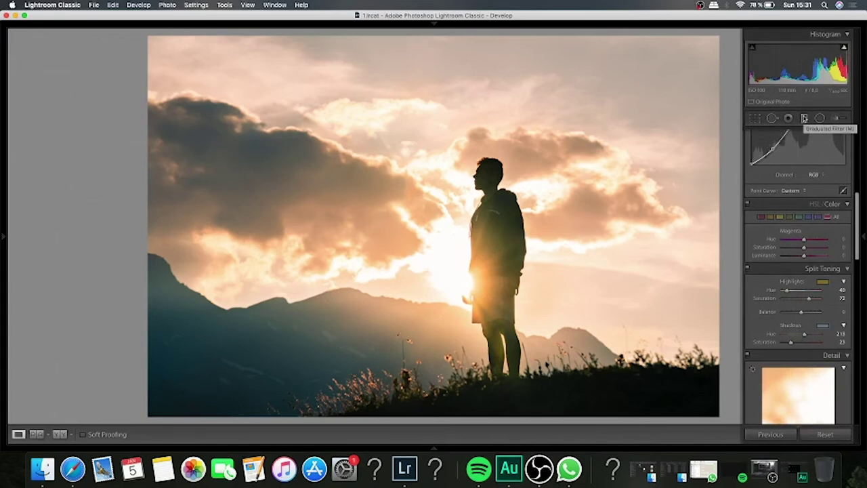
# Step: Drag a graduated filter down over the sky, extend it and tilt it to slope down-right
pyautogui.click(805, 118)
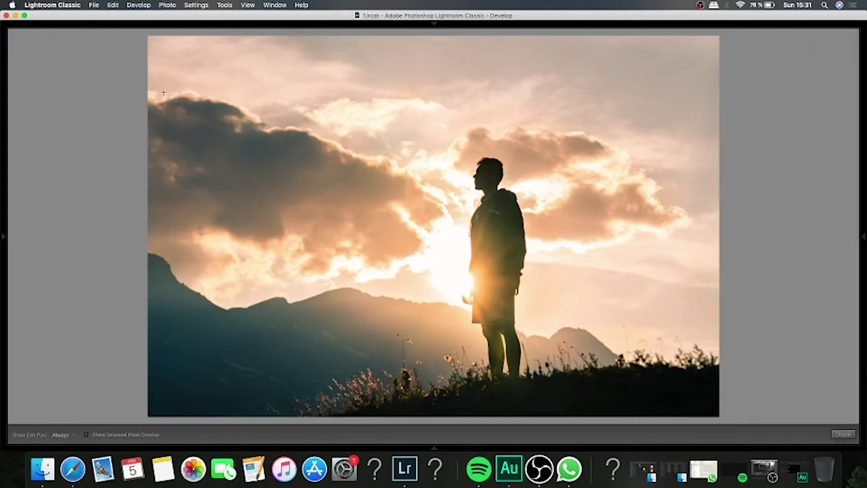
pyautogui.moveTo(153, 94)
pyautogui.mouseDown()
pyautogui.moveTo(211, 281)
pyautogui.moveTo(168, 321)
pyautogui.mouseUp()
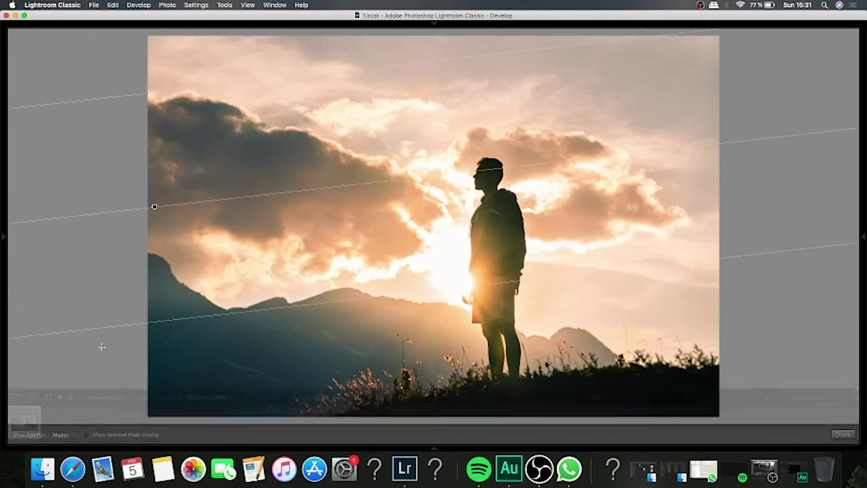
pyautogui.click(87, 434)
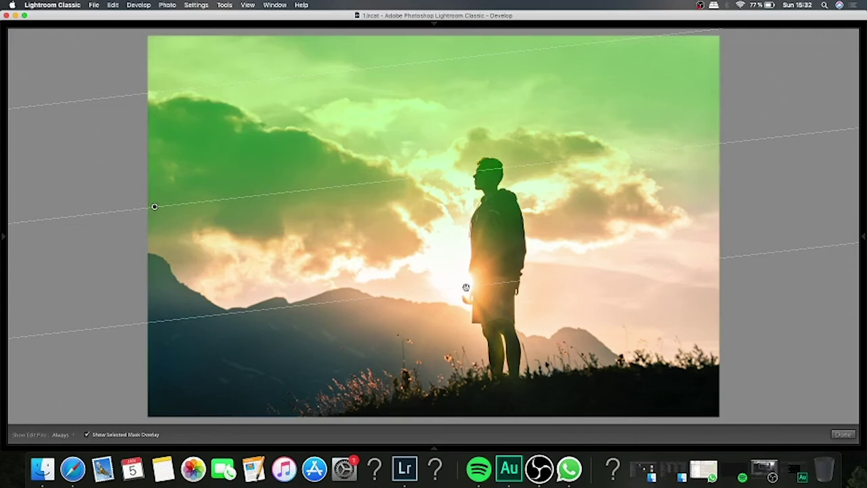
pyautogui.moveTo(467, 289)
pyautogui.mouseDown()
pyautogui.moveTo(339, 359)
pyautogui.moveTo(373, 350)
pyautogui.mouseUp()
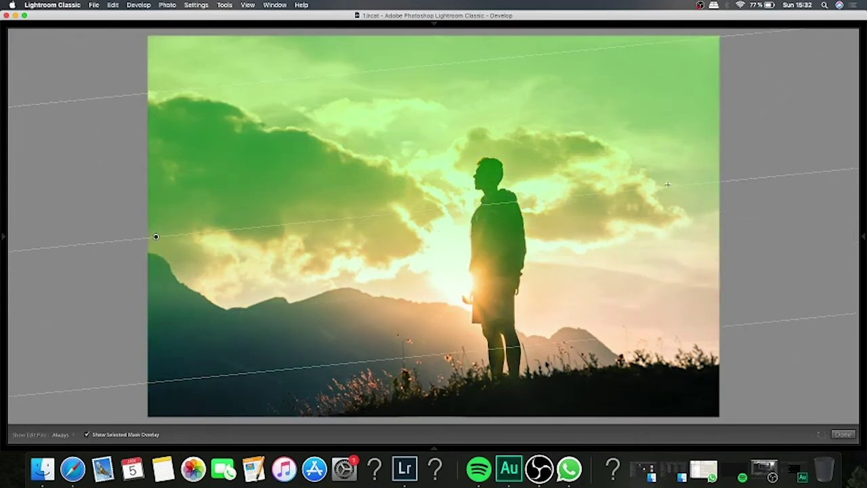
pyautogui.moveTo(666, 187); pyautogui.dragTo(630, 232)
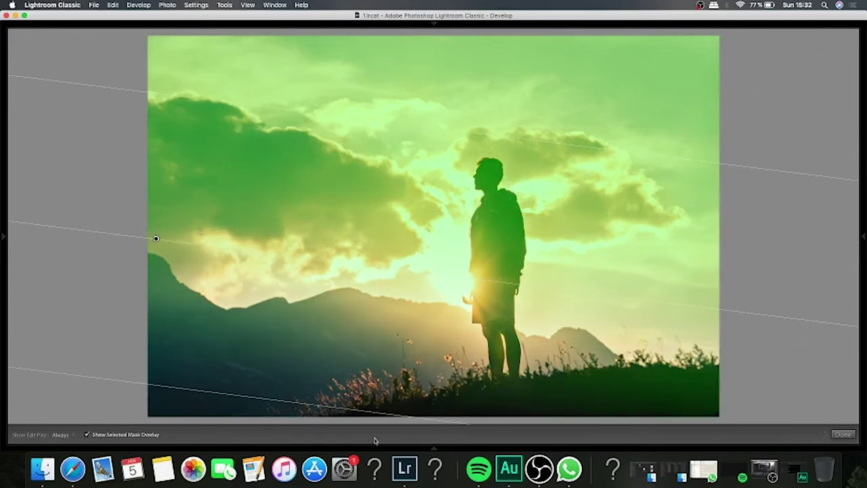
pyautogui.click(87, 434)
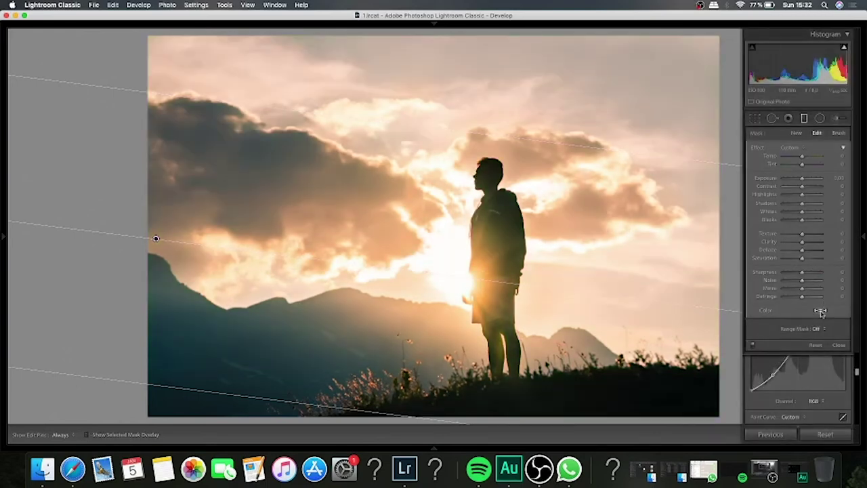
# Step: Try orange, pink-purple and blue hues as the graduated filter's colour tint
pyautogui.click(821, 310)
pyautogui.click(650, 331)
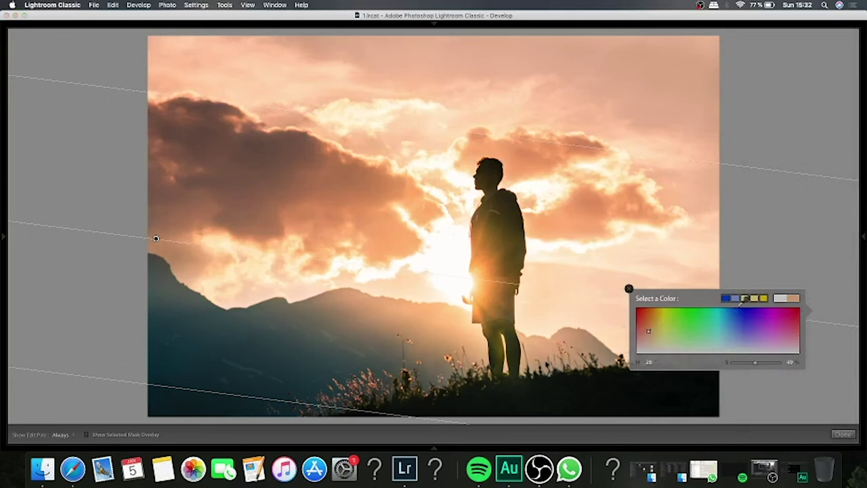
pyautogui.moveTo(648, 329); pyautogui.dragTo(645, 330)
pyautogui.click(766, 338)
pyautogui.moveTo(764, 339); pyautogui.dragTo(759, 342)
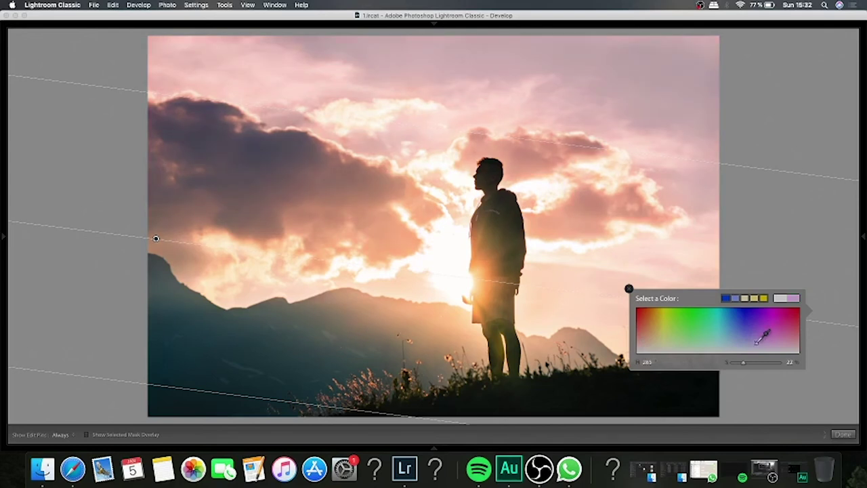
pyautogui.click(748, 338)
pyautogui.moveTo(748, 337); pyautogui.dragTo(739, 334)
# Step: Test cyan and pale blue tints, then settle on pale warm yellow (hue 41, saturation 20) and finish
pyautogui.click(725, 335)
pyautogui.moveTo(724, 337); pyautogui.dragTo(657, 334)
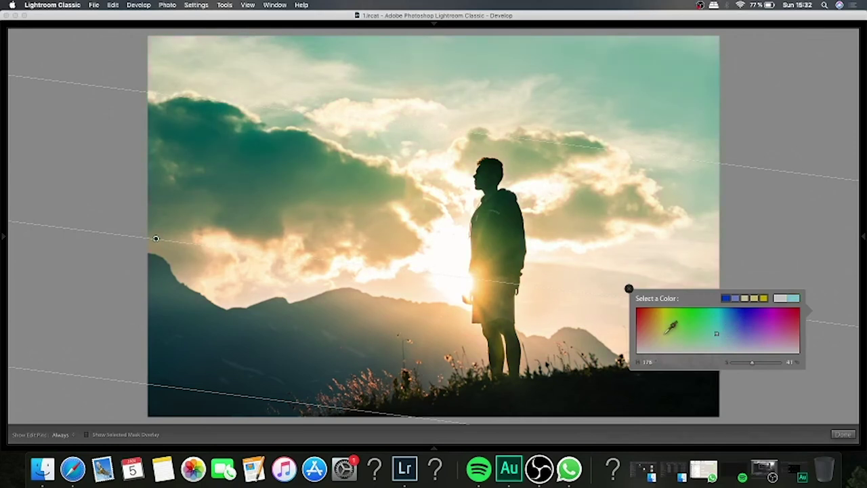
pyautogui.moveTo(657, 333)
pyautogui.mouseDown()
pyautogui.moveTo(658, 343)
pyautogui.moveTo(743, 338)
pyautogui.mouseUp()
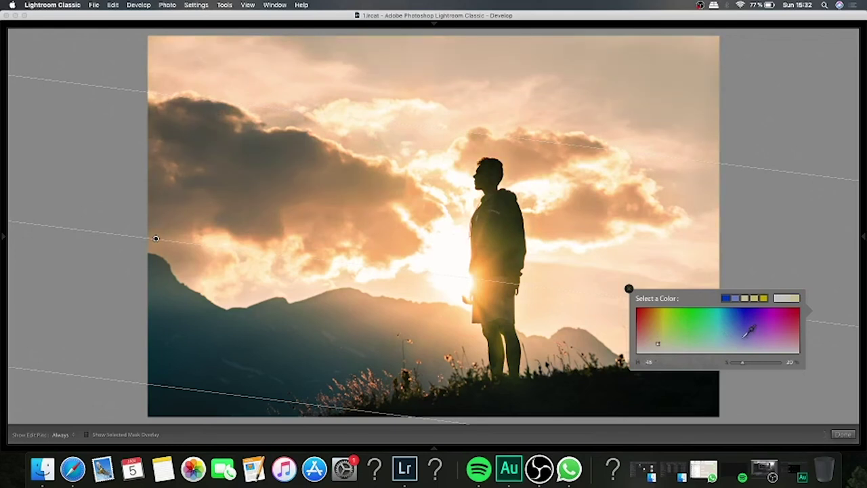
pyautogui.moveTo(744, 338); pyautogui.dragTo(741, 343)
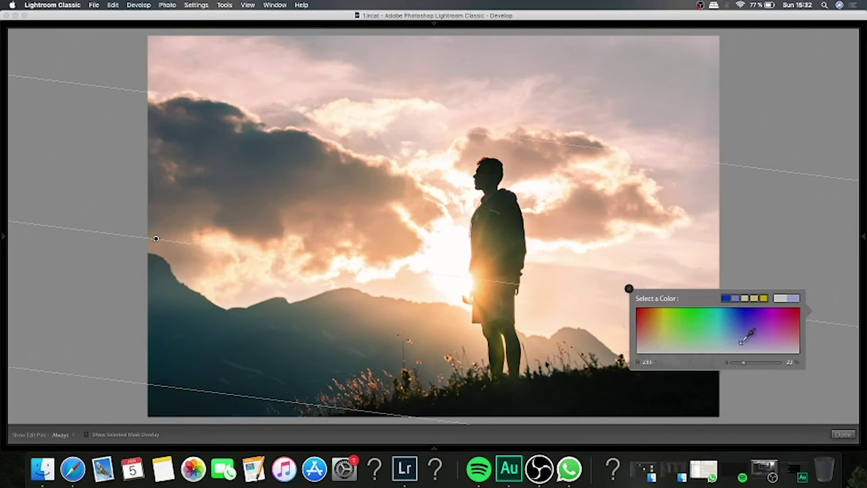
pyautogui.moveTo(742, 343); pyautogui.dragTo(738, 345)
pyautogui.click(656, 342)
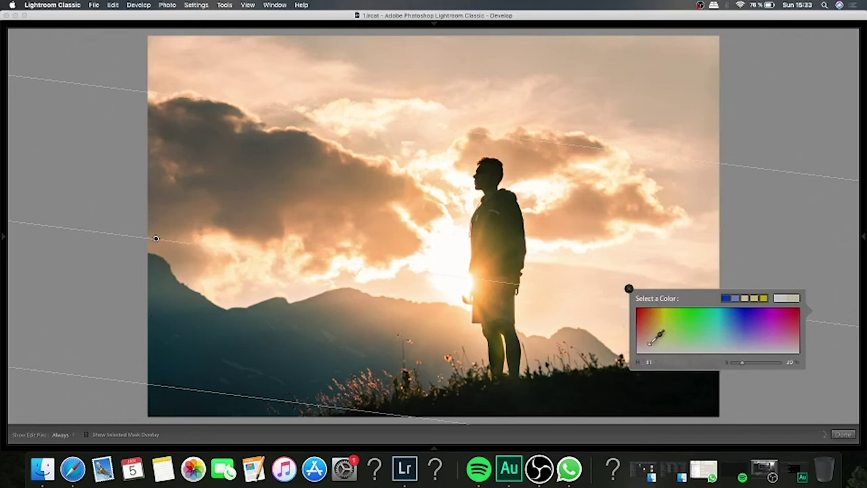
pyautogui.click(105, 345)
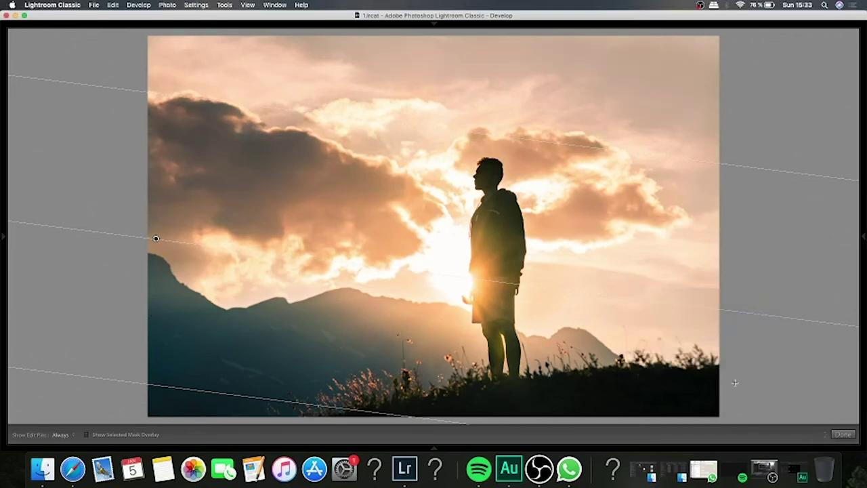
pyautogui.click(843, 435)
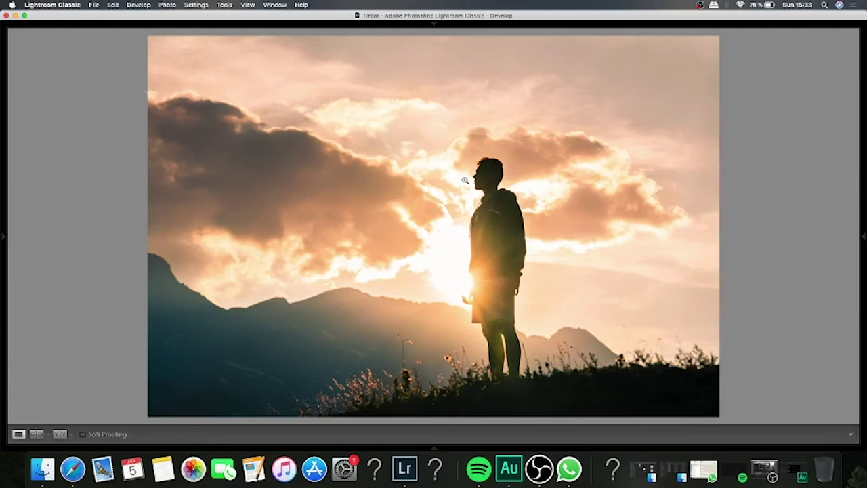
pyautogui.press('y')
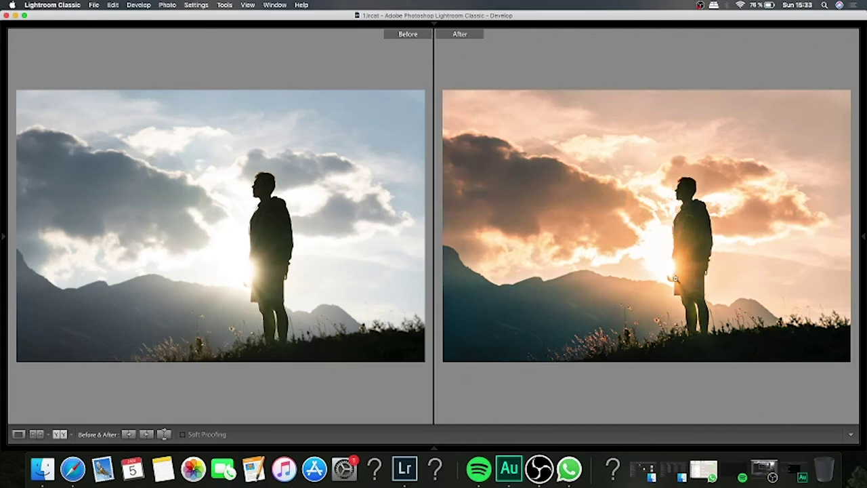
pyautogui.press('y')
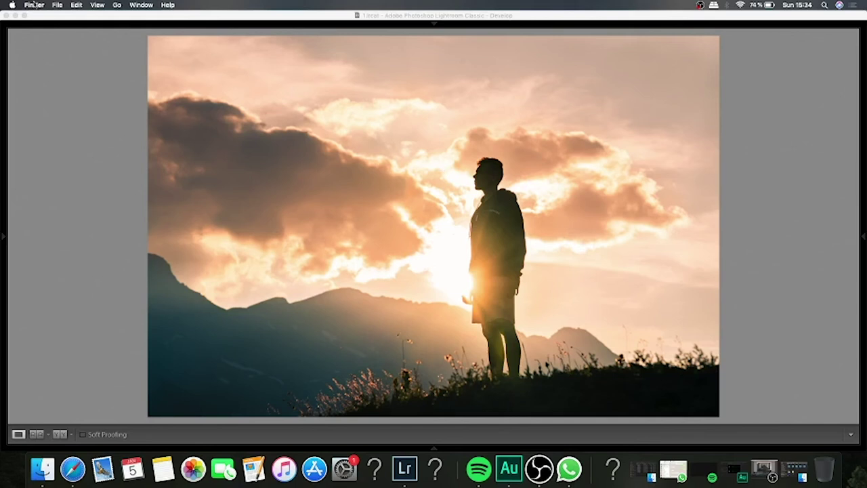
# Step: Export the photo as a JPEG to the 4TB Love drive named 'Test lets go'
pyautogui.click(72, 34)
pyautogui.click(95, 5)
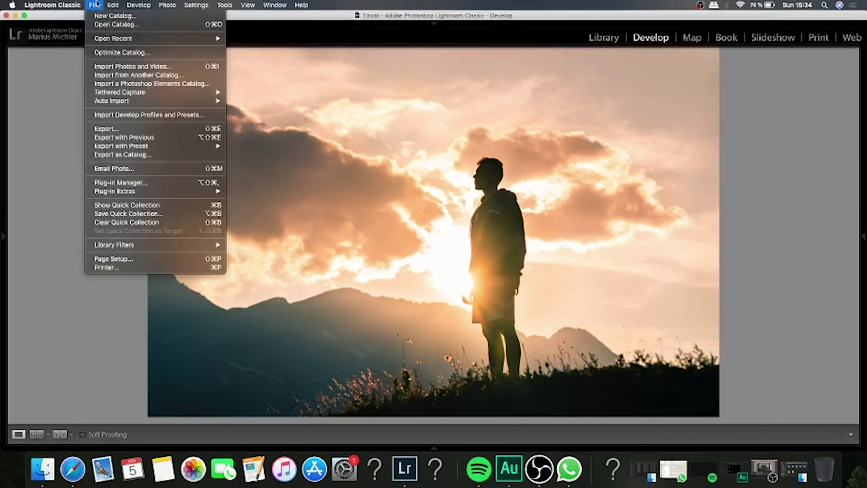
pyautogui.click(128, 129)
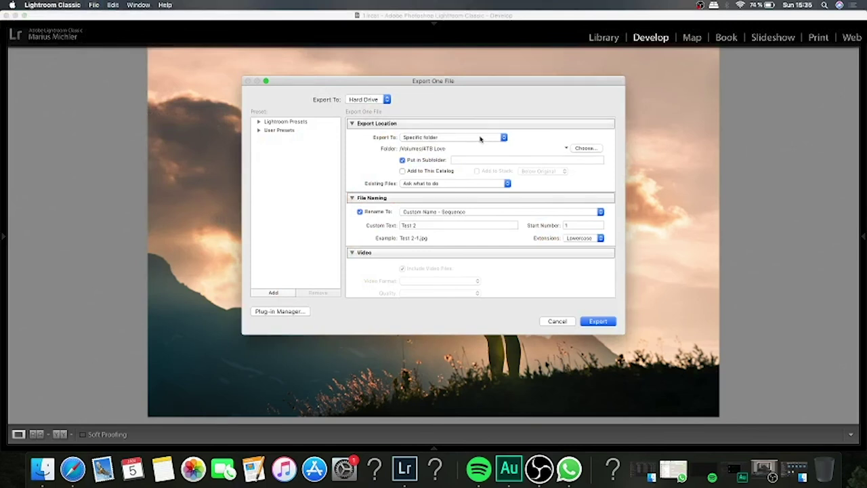
pyautogui.click(585, 149)
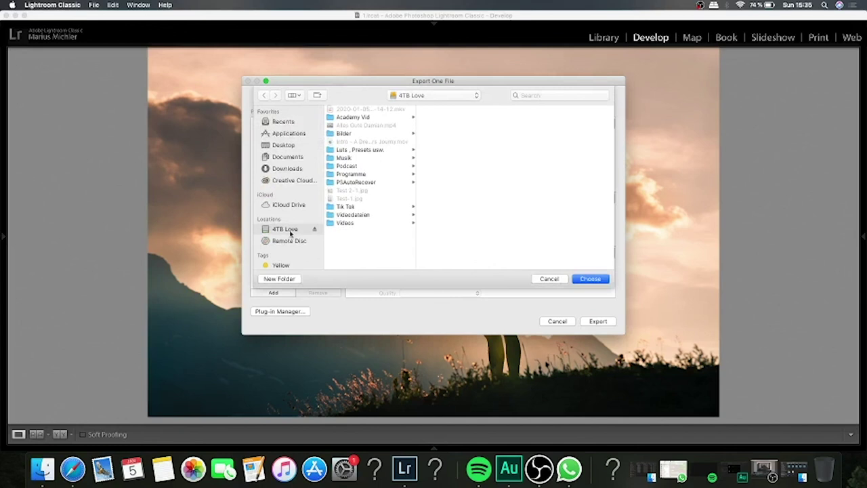
pyautogui.click(591, 279)
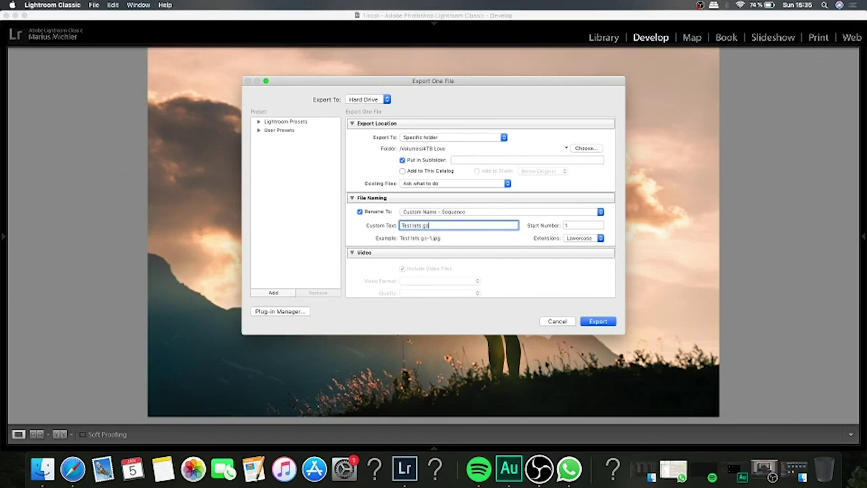
pyautogui.click(598, 321)
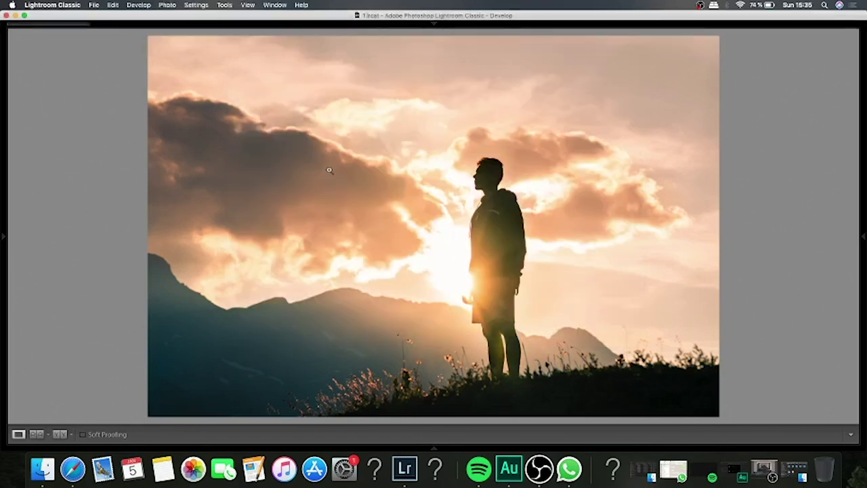